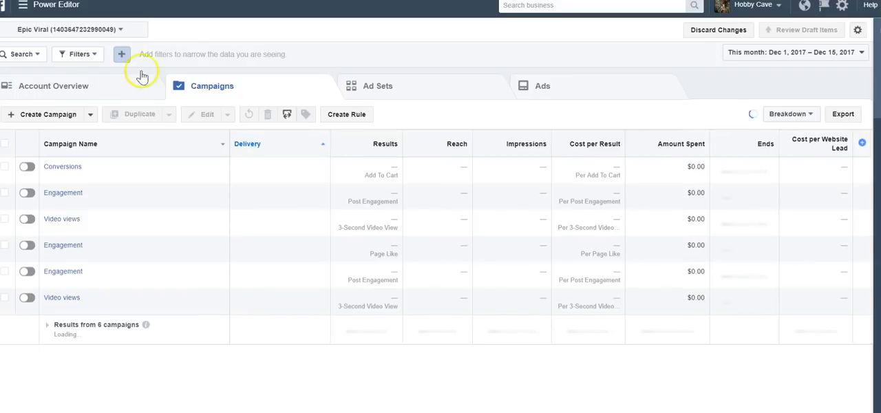
- Start a new campaign named Guitar Leads with the Lead generation objective
{"action": "left_click", "coordinate": [60, 117]}
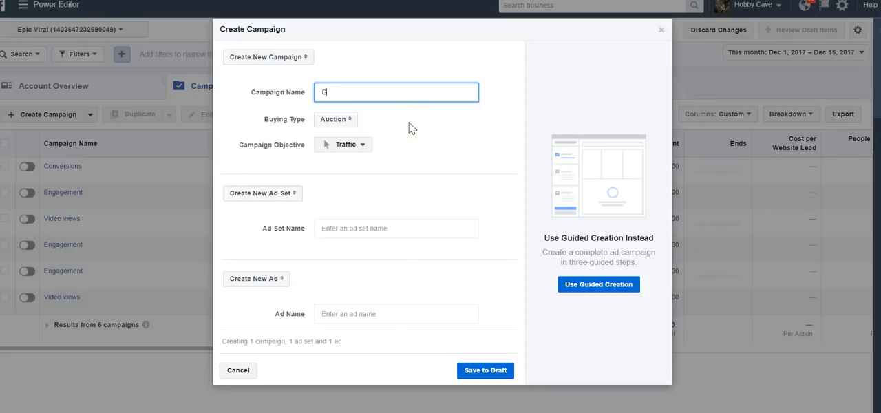
{"action": "left_click", "coordinate": [346, 148]}
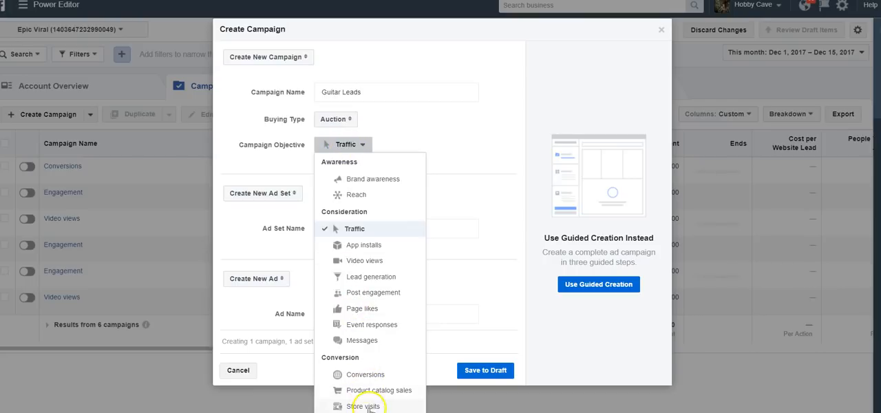
{"action": "left_click", "coordinate": [371, 277]}
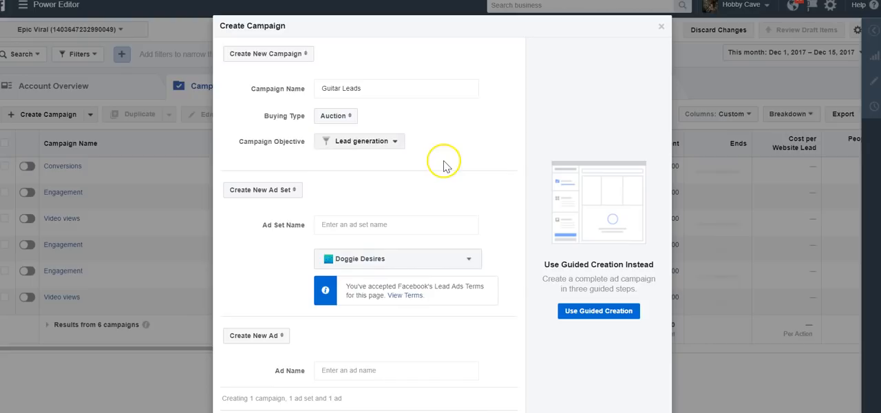
- Name the new ad set Guitar Leads and choose Doggie Desires as its page
{"action": "left_click", "coordinate": [351, 223]}
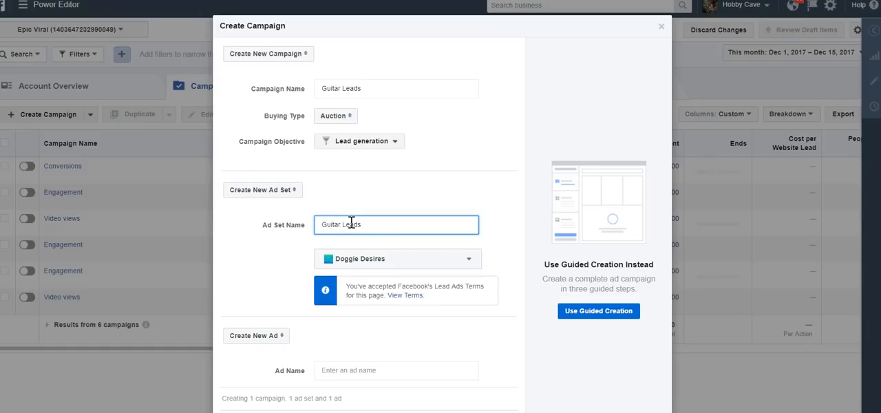
{"action": "left_click", "coordinate": [373, 259]}
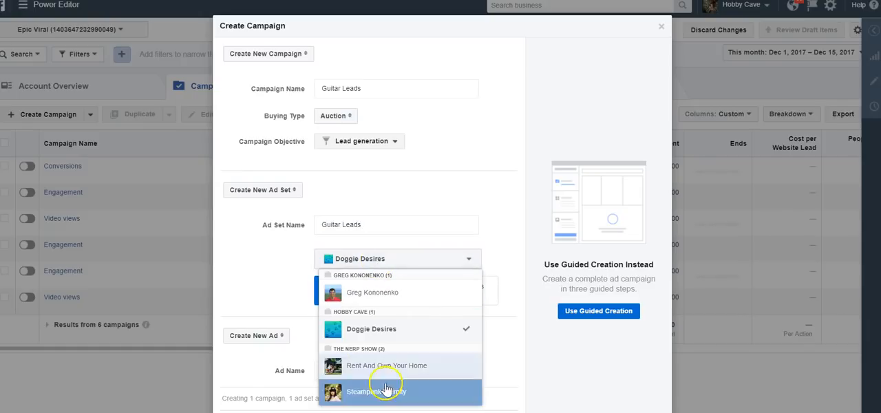
{"action": "left_click", "coordinate": [393, 333]}
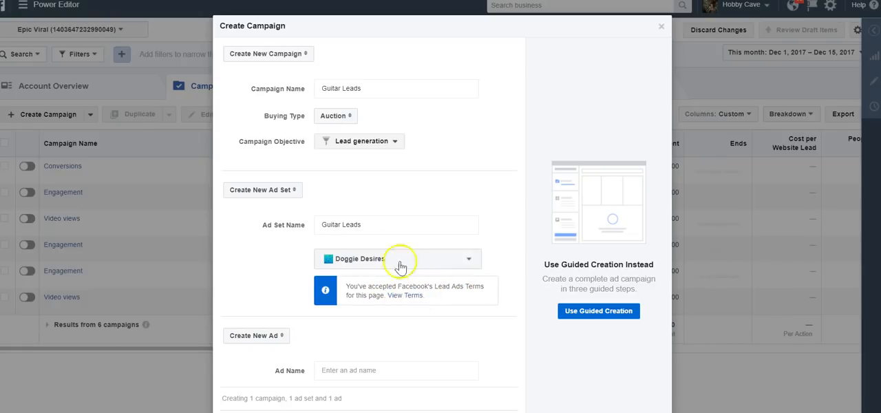
- Fill in the new ad's name and save the campaign, ad set and ad to draft
{"action": "scroll", "coordinate": [396, 251], "scroll_direction": "down", "scroll_amount": 1}
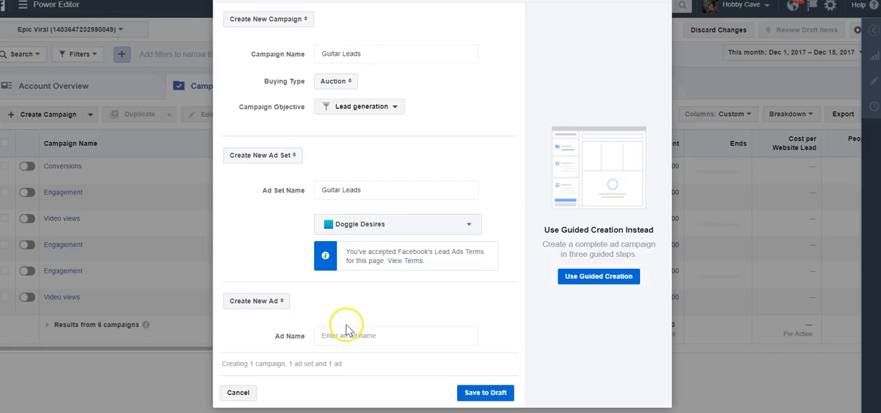
{"action": "left_click", "coordinate": [339, 193]}
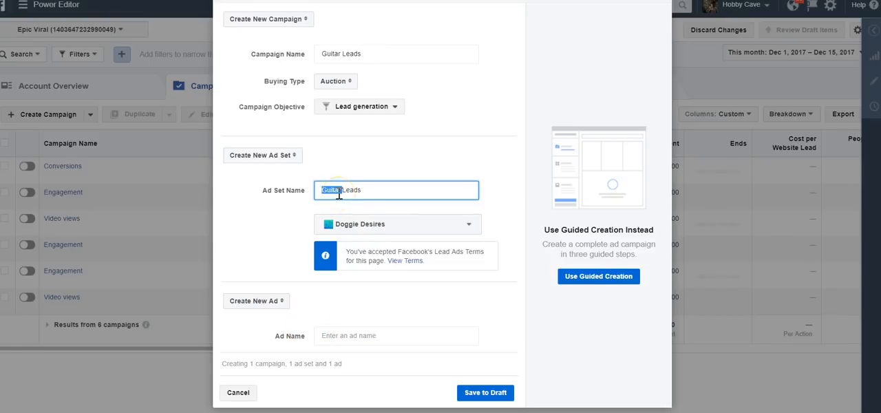
{"action": "left_click", "coordinate": [340, 335]}
{"action": "left_click", "coordinate": [485, 403]}
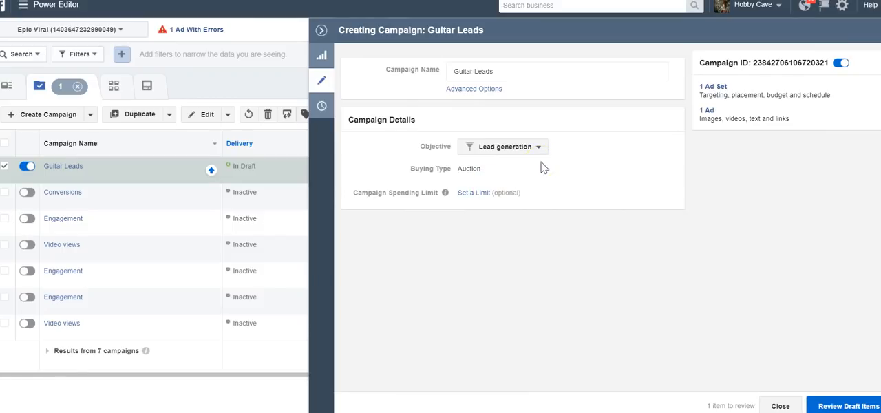
- Open the ad set of the Guitar Leads campaign for editing
{"action": "left_click", "coordinate": [321, 30]}
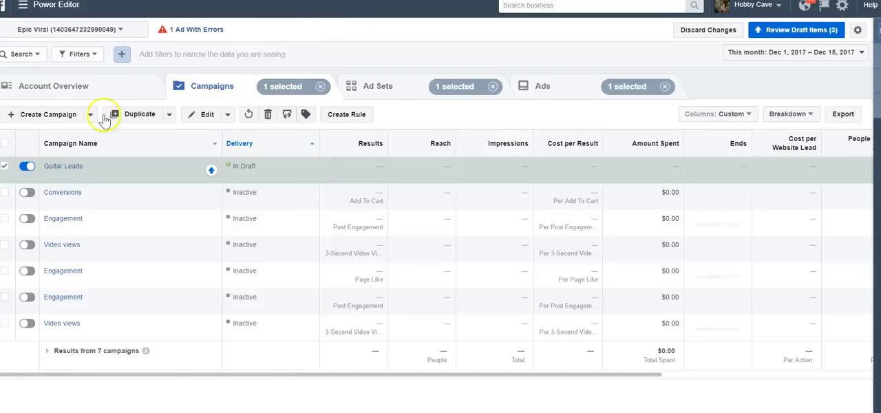
{"action": "left_click", "coordinate": [61, 168]}
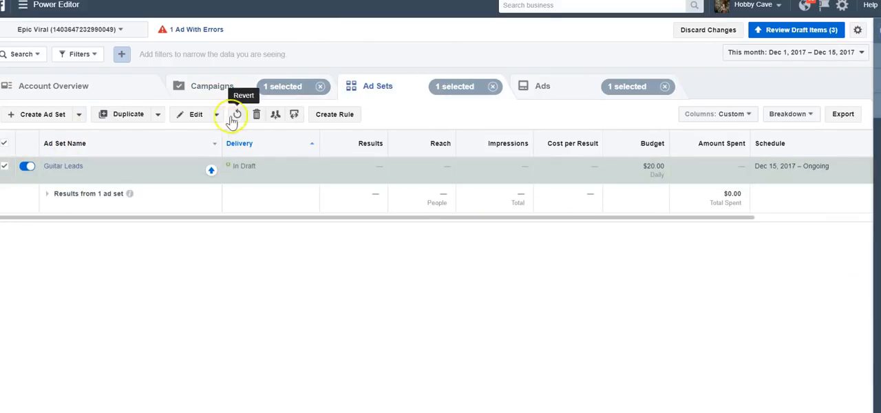
{"action": "left_click", "coordinate": [194, 117]}
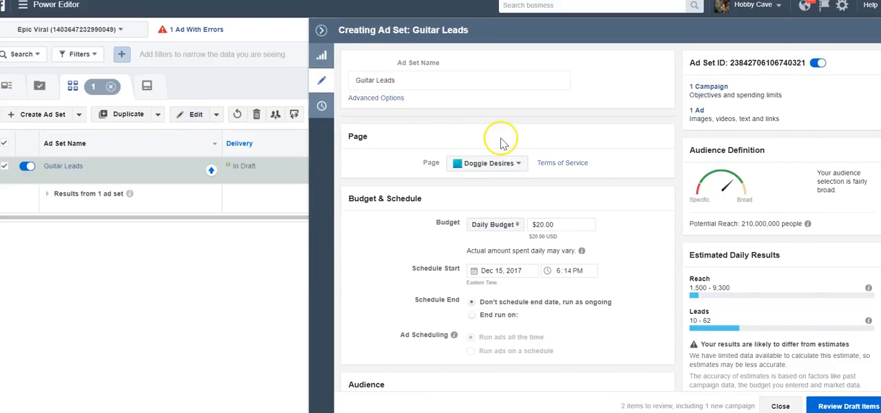
- Set the ad set's daily budget to $5.00
{"action": "scroll", "coordinate": [504, 142], "scroll_direction": "down", "scroll_amount": 1}
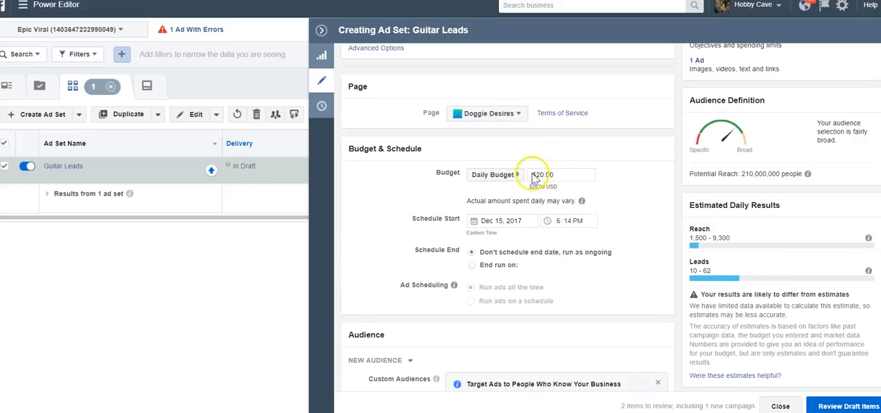
{"action": "left_click_drag", "start_coordinate": [536, 177], "coordinate": [566, 175]}
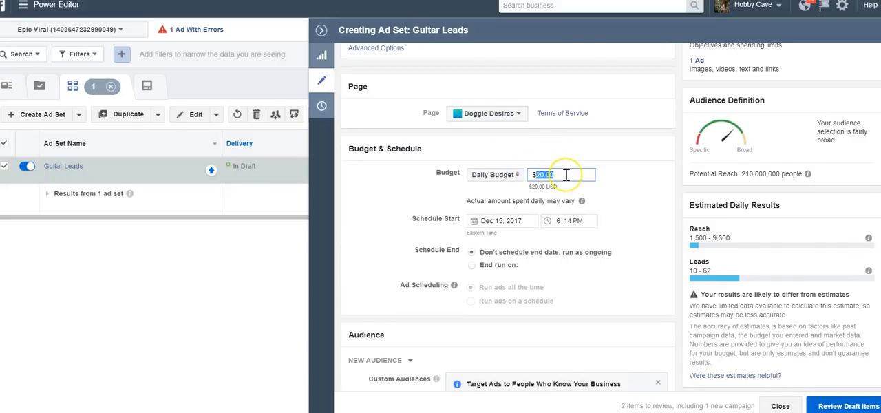
{"action": "left_click", "coordinate": [597, 178]}
{"action": "scroll", "coordinate": [597, 179], "scroll_direction": "up", "scroll_amount": 1}
{"action": "scroll", "coordinate": [598, 179], "scroll_direction": "down", "scroll_amount": 2}
{"action": "scroll", "coordinate": [598, 185], "scroll_direction": "down", "scroll_amount": 1}
{"action": "scroll", "coordinate": [598, 185], "scroll_direction": "down", "scroll_amount": 3}
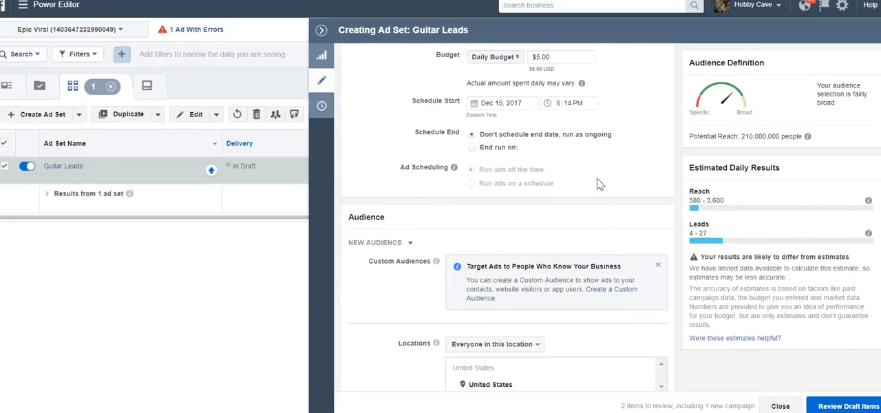
{"action": "scroll", "coordinate": [530, 131], "scroll_direction": "up", "scroll_amount": 2}
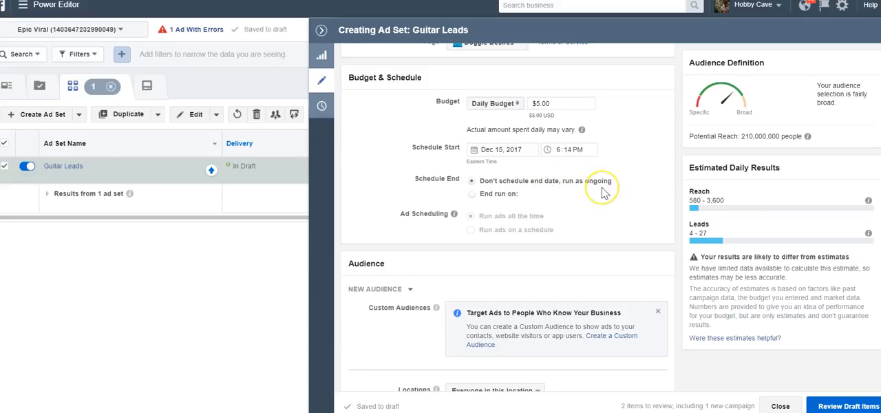
- Add English (US) and English (UK) as the audience's languages
{"action": "scroll", "coordinate": [604, 184], "scroll_direction": "down", "scroll_amount": 5}
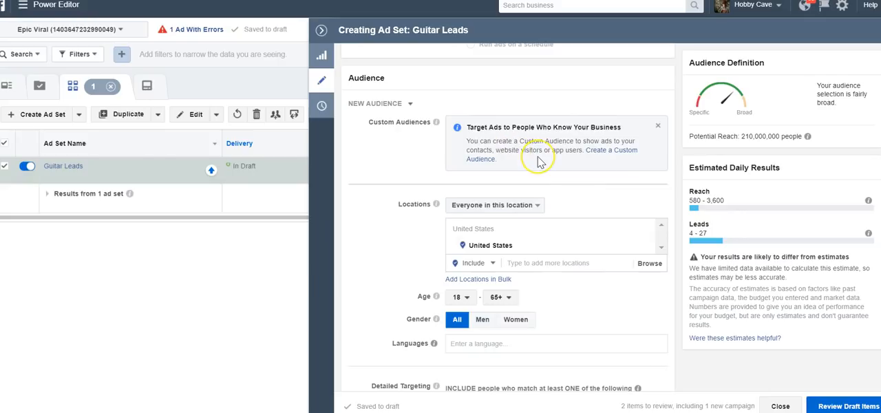
{"action": "scroll", "coordinate": [539, 157], "scroll_direction": "down", "scroll_amount": 3}
{"action": "left_click", "coordinate": [482, 222]}
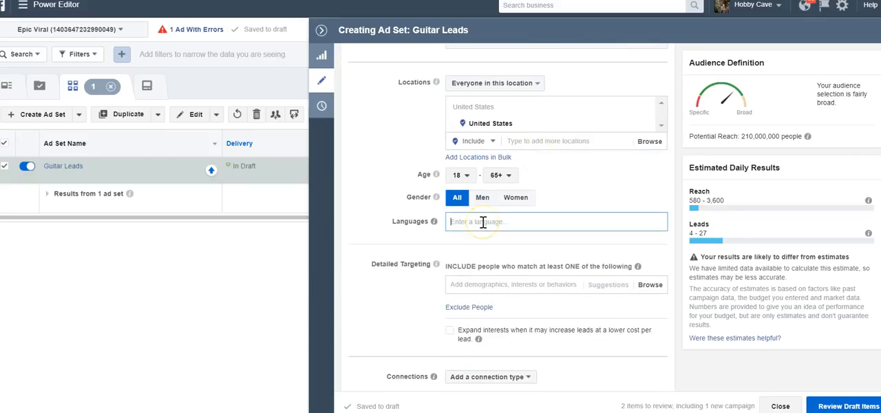
{"action": "type", "text": "eng"}
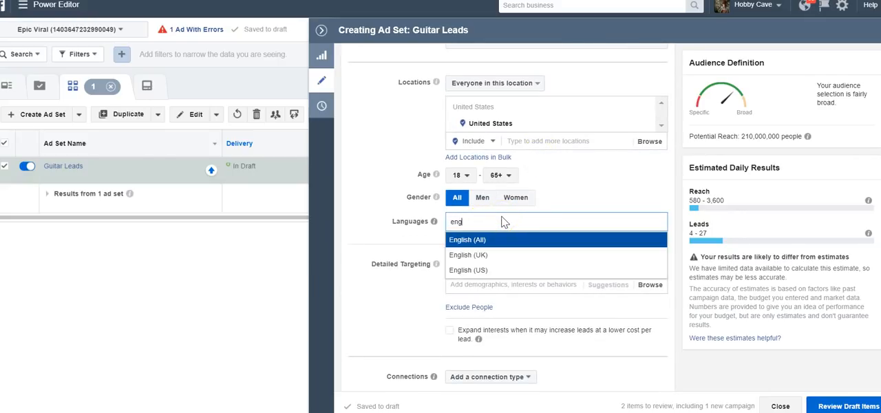
{"action": "key", "text": "Down"}
{"action": "key", "text": "Down"}
{"action": "key", "text": "Return"}
{"action": "type", "text": "eng"}
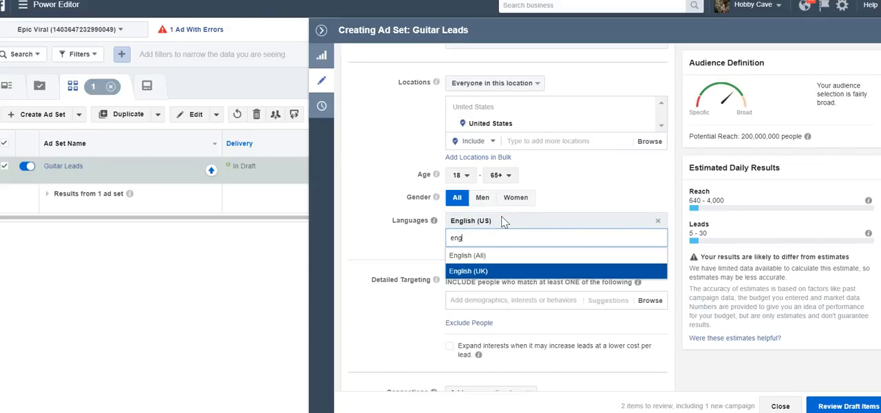
{"action": "key", "text": "Return"}
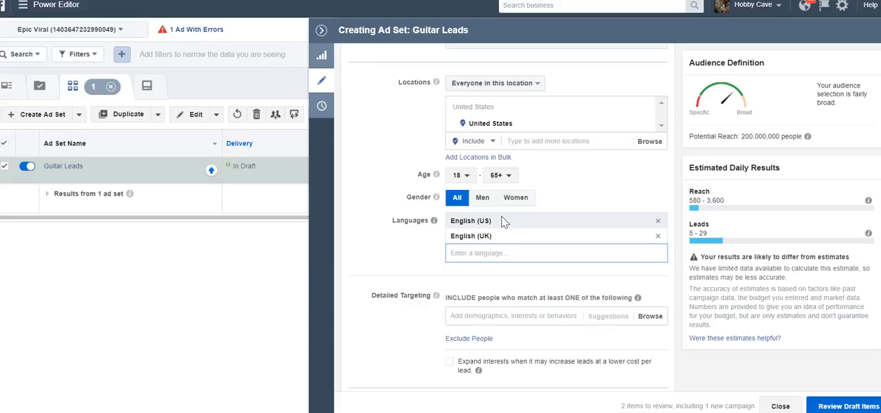
{"action": "type", "text": "eng"}
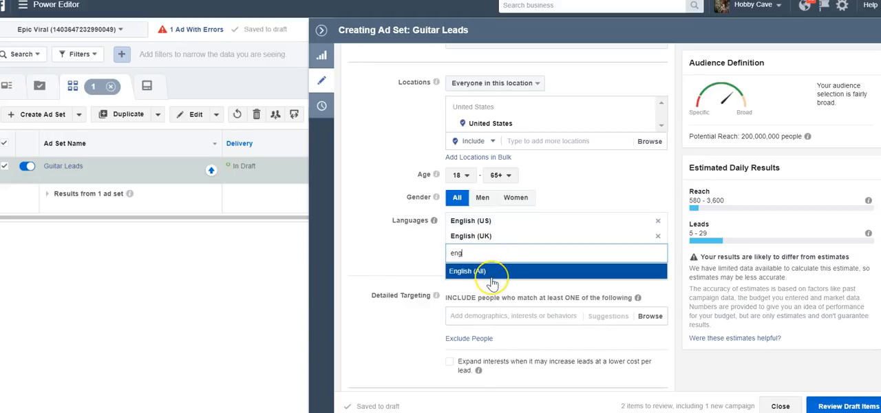
{"action": "left_click", "coordinate": [397, 265]}
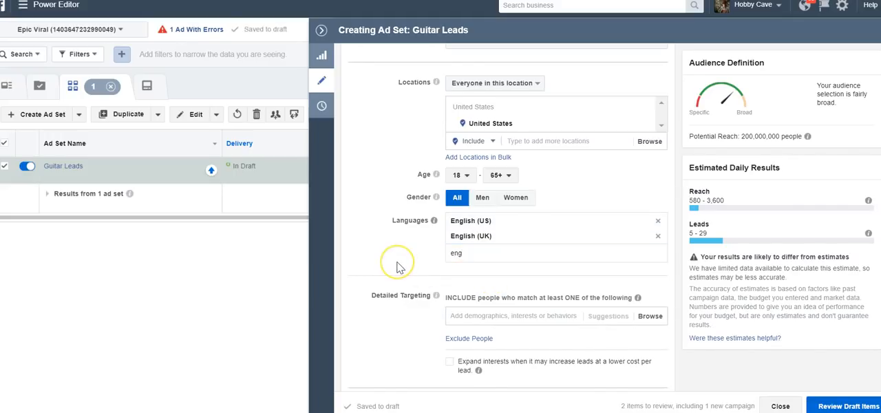
- Set the audience's age range to 30–64
{"action": "scroll", "coordinate": [399, 267], "scroll_direction": "up", "scroll_amount": 1}
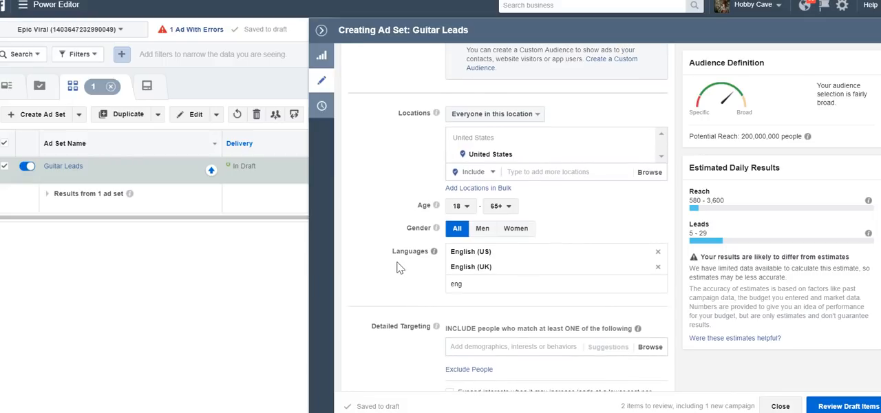
{"action": "left_click", "coordinate": [460, 205]}
{"action": "scroll", "coordinate": [454, 311], "scroll_direction": "down", "scroll_amount": 5}
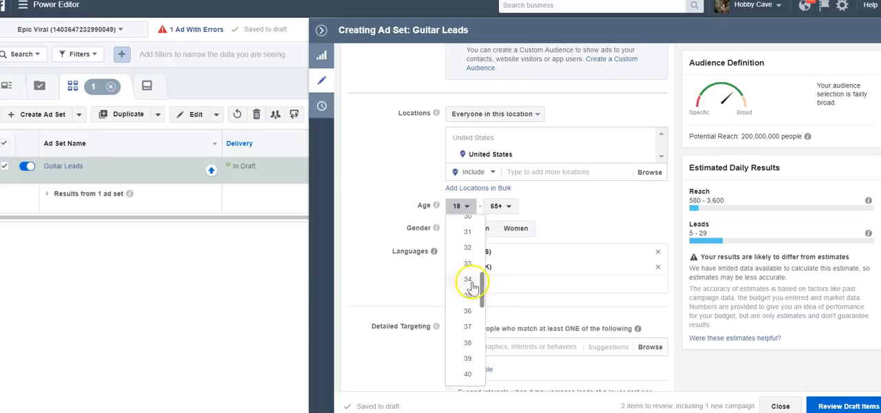
{"action": "scroll", "coordinate": [468, 240], "scroll_direction": "up", "scroll_amount": 1}
{"action": "left_click", "coordinate": [468, 237]}
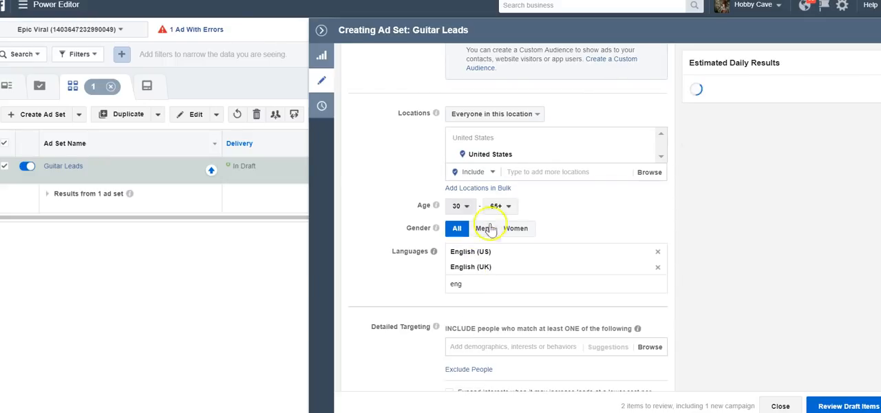
{"action": "left_click", "coordinate": [508, 206]}
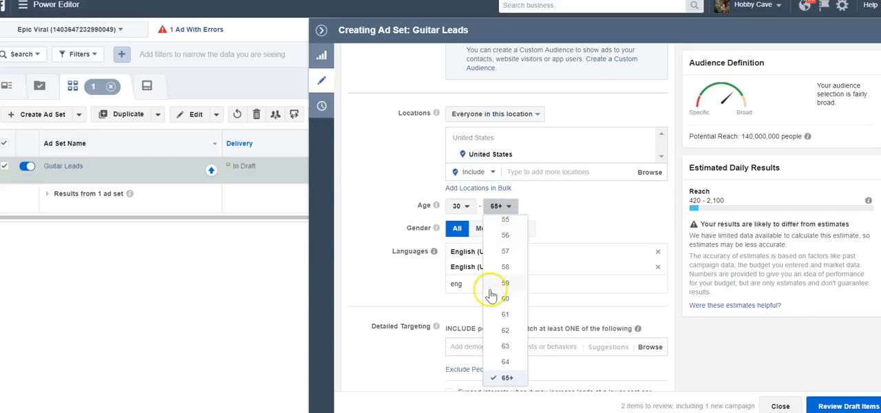
{"action": "left_click", "coordinate": [505, 362]}
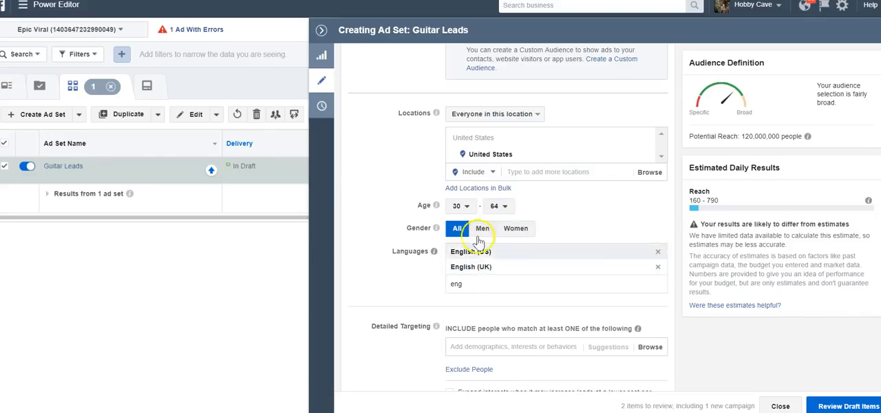
- Clear the leftover "eng" search text from the audience's language entry
{"action": "left_click", "coordinate": [485, 287]}
{"action": "key", "text": "BackSpace"}
{"action": "key", "text": "BackSpace"}
{"action": "key", "text": "BackSpace"}
{"action": "left_click", "coordinate": [385, 214]}
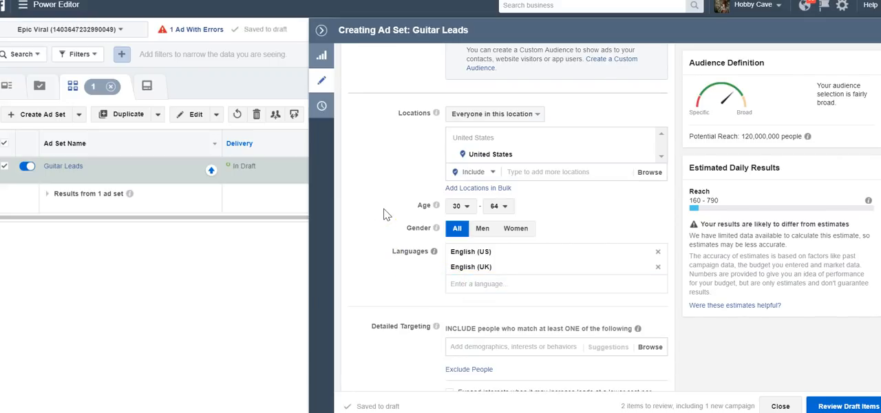
- Search the detailed targeting for "guitar player" and include the Guitar Player Magazine interest
{"action": "scroll", "coordinate": [385, 214], "scroll_direction": "down", "scroll_amount": 2}
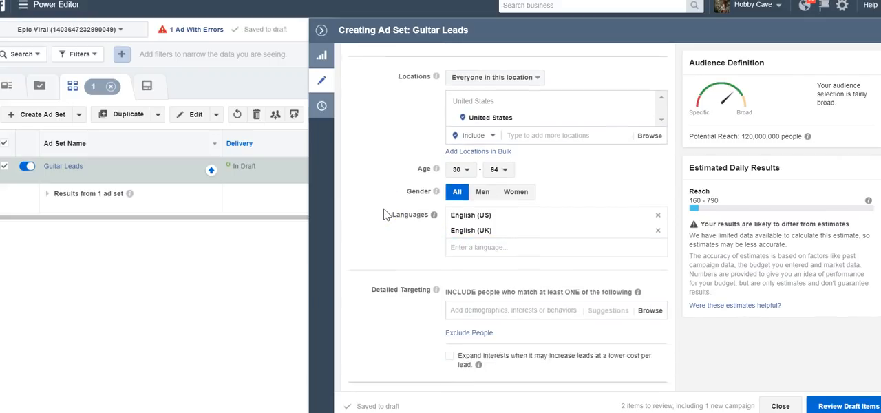
{"action": "scroll", "coordinate": [385, 214], "scroll_direction": "up", "scroll_amount": 1}
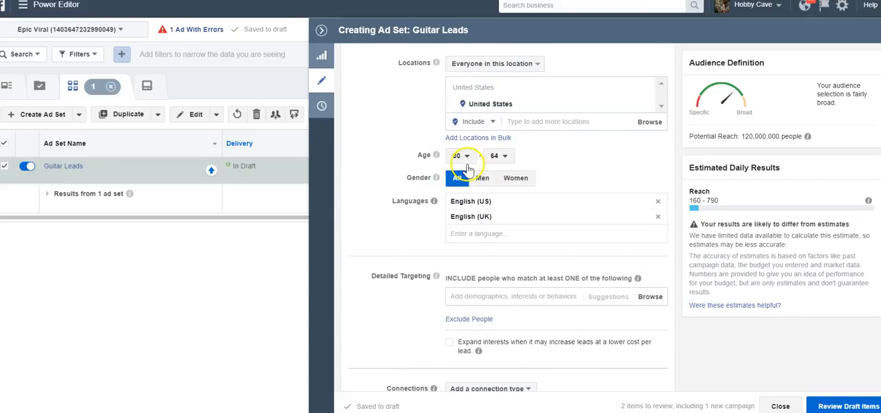
{"action": "scroll", "coordinate": [483, 207], "scroll_direction": "down", "scroll_amount": 3}
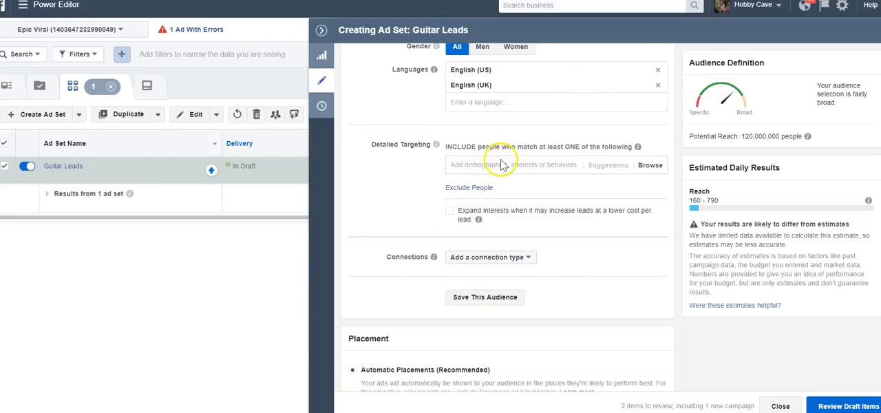
{"action": "left_click", "coordinate": [501, 165]}
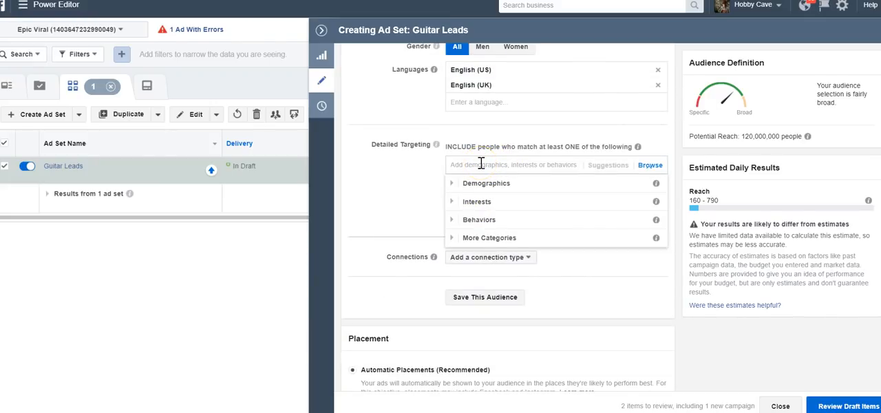
{"action": "type", "text": "guitar player"}
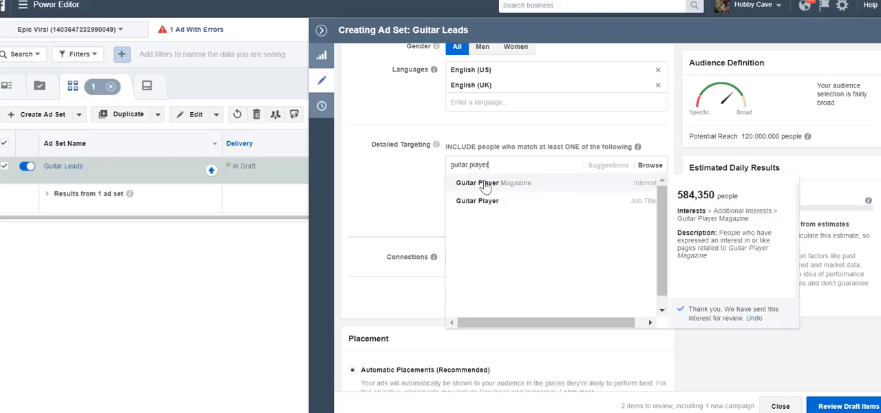
{"action": "left_click", "coordinate": [485, 186]}
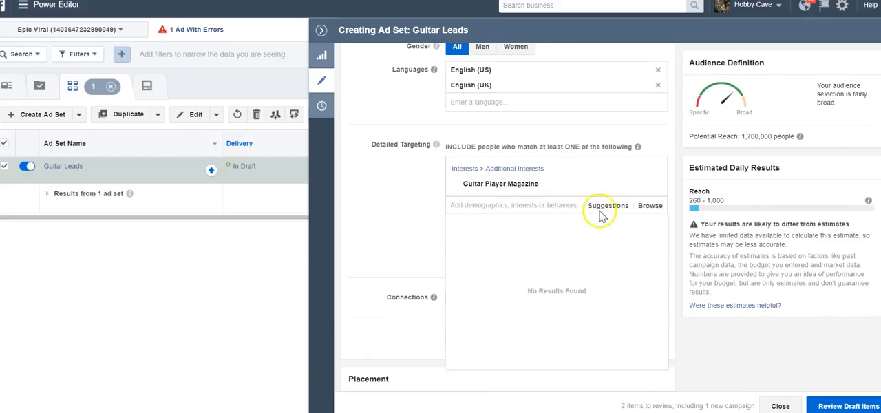
- Include the suggested interests Guitar World and Guitarist (magazine) in the detailed targeting
{"action": "left_click", "coordinate": [606, 207]}
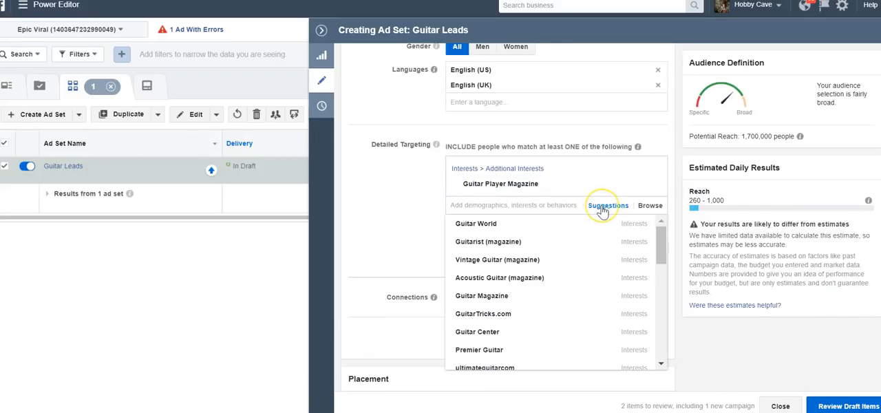
{"action": "left_click", "coordinate": [539, 228]}
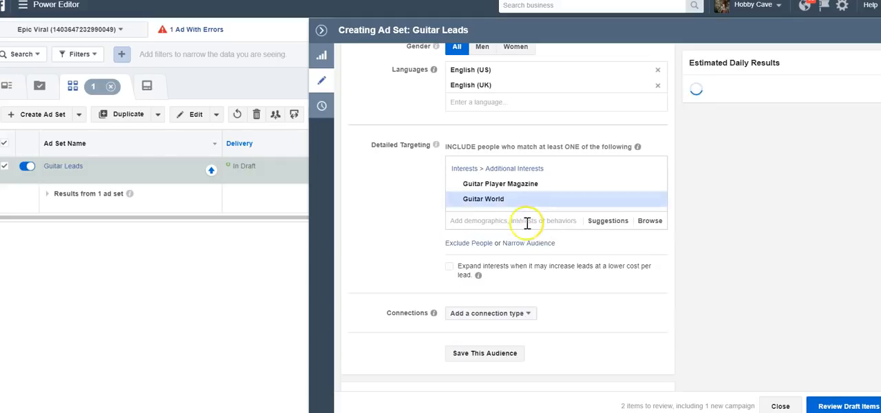
{"action": "left_click", "coordinate": [507, 222]}
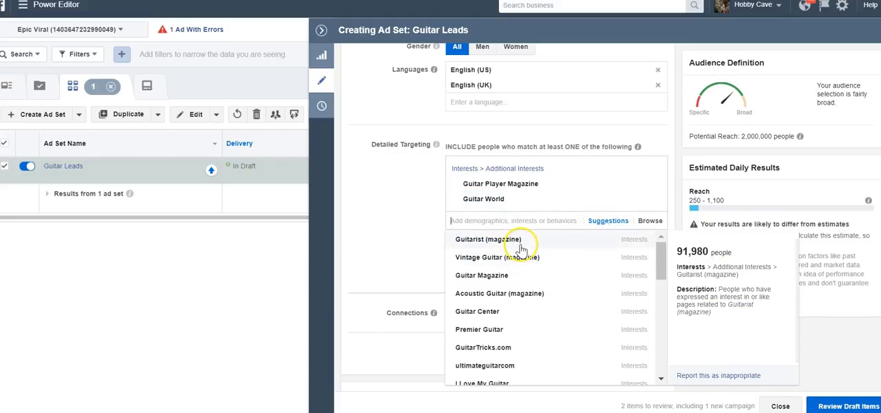
{"action": "left_click", "coordinate": [520, 249]}
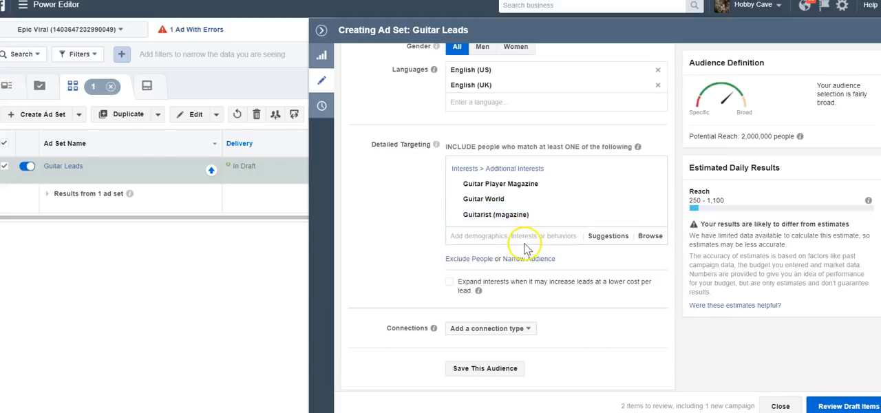
- Include the suggested interests Guitar Magazine and ultimateguitarcom in the detailed targeting
{"action": "left_click", "coordinate": [528, 241]}
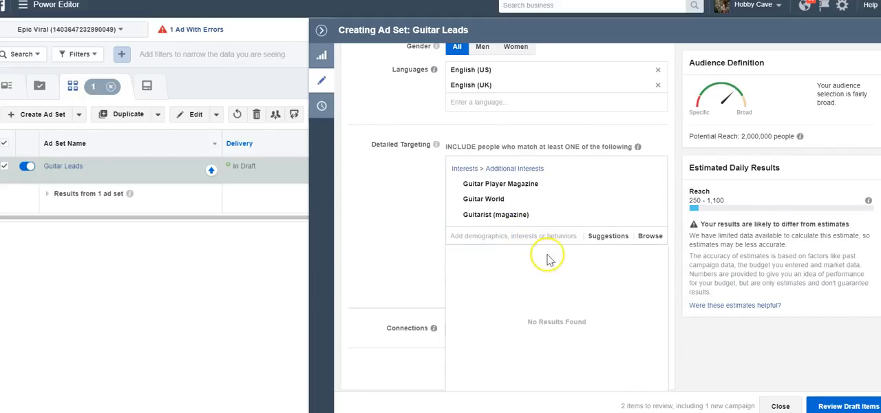
{"action": "left_click", "coordinate": [606, 241]}
{"action": "left_click", "coordinate": [547, 238]}
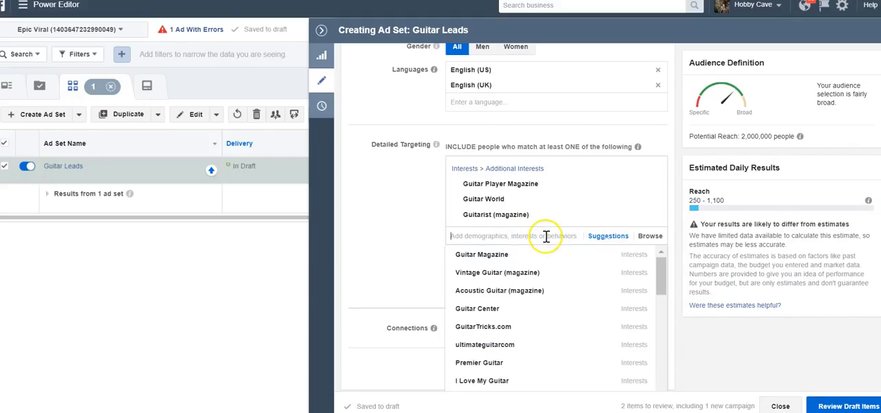
{"action": "left_click", "coordinate": [500, 259]}
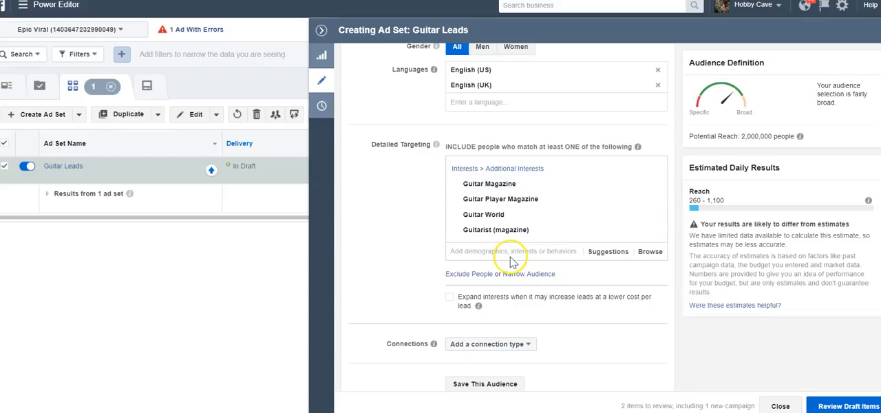
{"action": "left_click", "coordinate": [504, 249]}
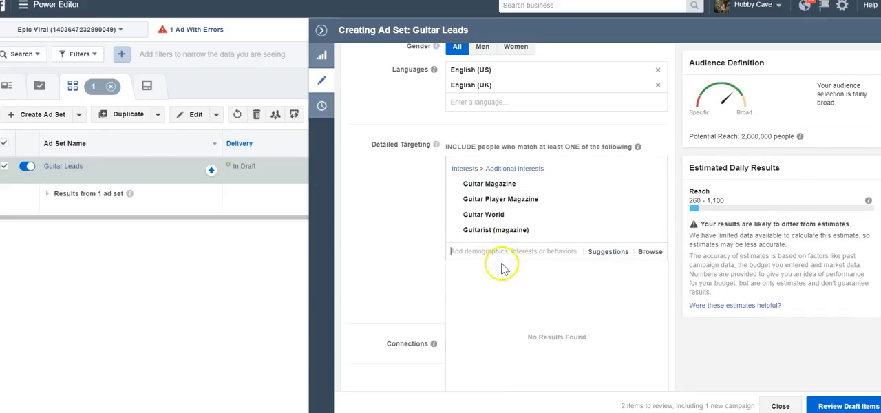
{"action": "left_click", "coordinate": [506, 250]}
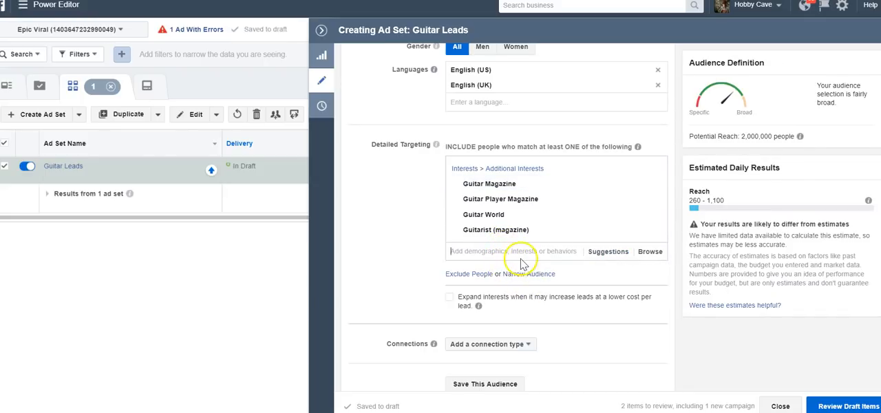
{"action": "left_click", "coordinate": [522, 252]}
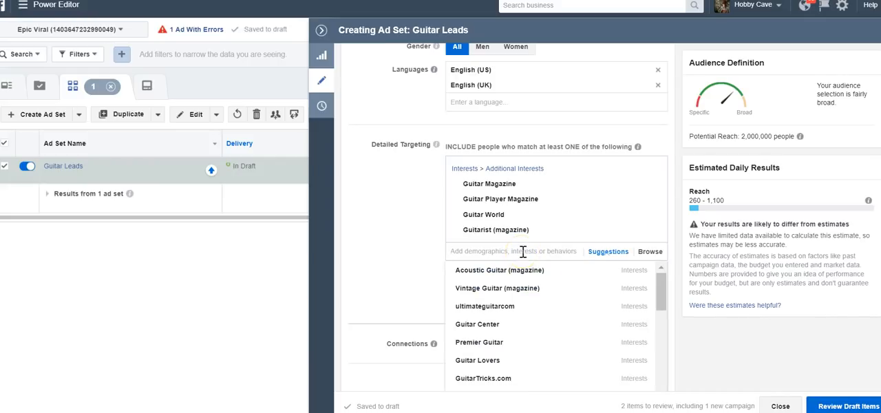
{"action": "left_click", "coordinate": [495, 307]}
{"action": "left_click", "coordinate": [513, 271]}
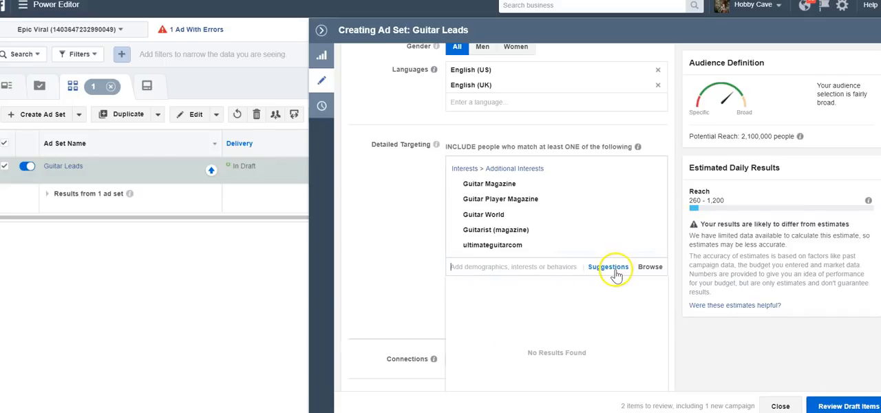
- Search the audience's locations for "world" and remove United States from the included locations
{"action": "scroll", "coordinate": [394, 222], "scroll_direction": "up", "scroll_amount": 10}
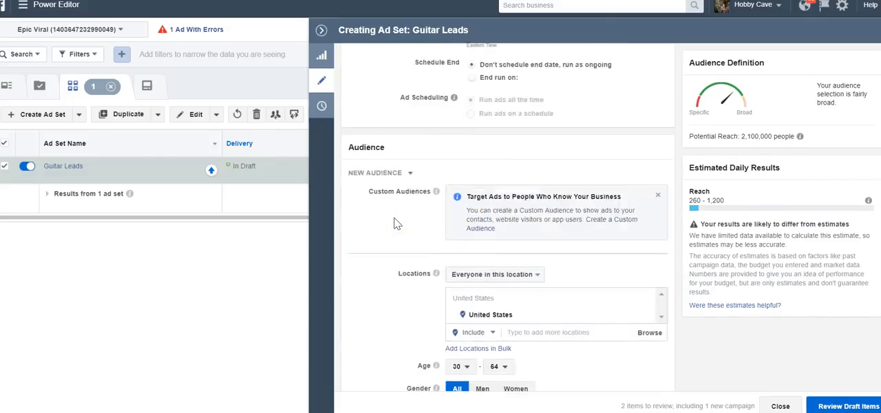
{"action": "scroll", "coordinate": [540, 151], "scroll_direction": "up", "scroll_amount": 1}
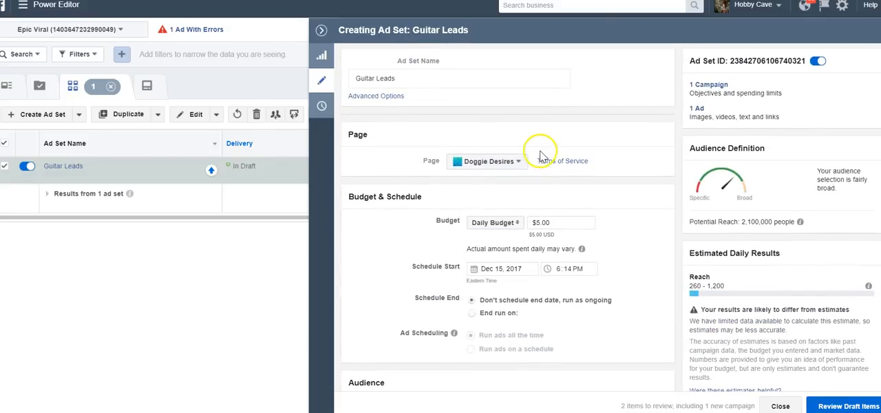
{"action": "scroll", "coordinate": [420, 239], "scroll_direction": "down", "scroll_amount": 5}
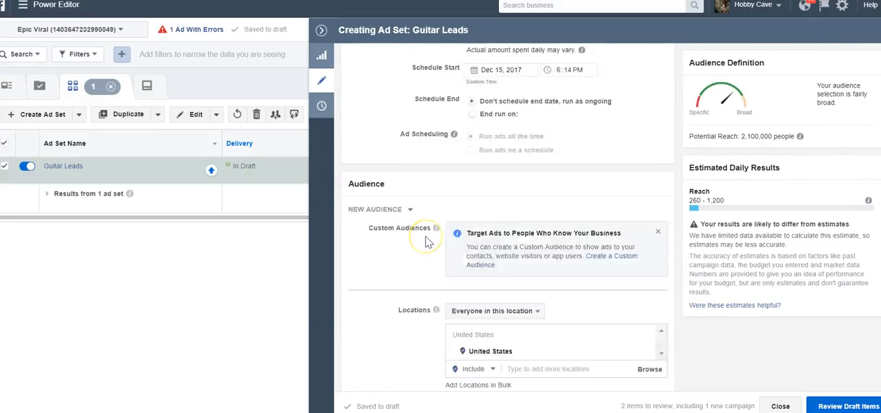
{"action": "scroll", "coordinate": [481, 227], "scroll_direction": "down", "scroll_amount": 4}
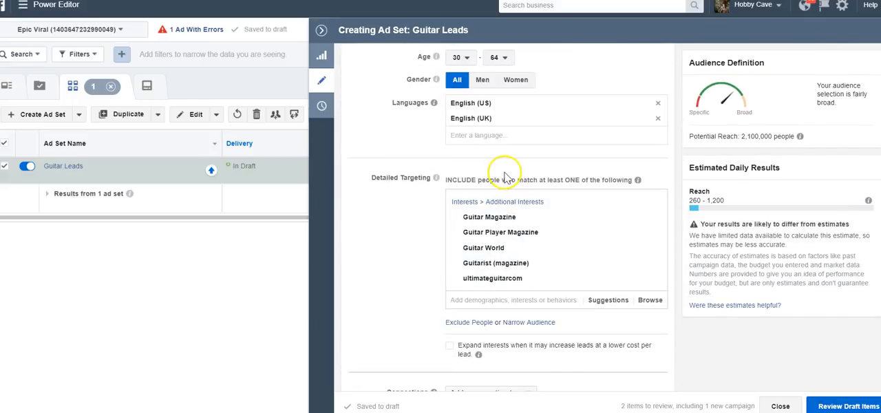
{"action": "scroll", "coordinate": [507, 175], "scroll_direction": "up", "scroll_amount": 6}
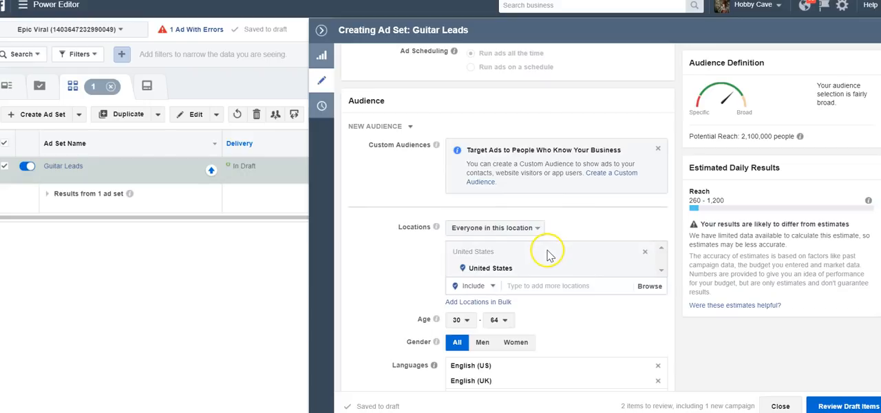
{"action": "left_click", "coordinate": [546, 285]}
{"action": "type", "text": "world"}
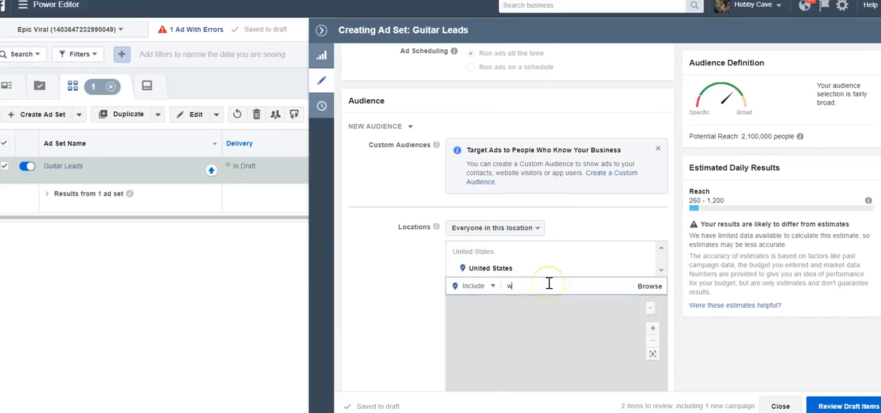
{"action": "left_click", "coordinate": [648, 269]}
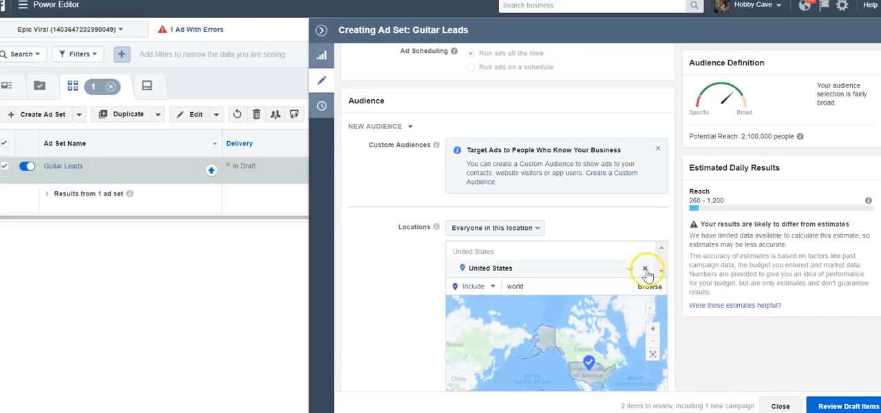
{"action": "left_click", "coordinate": [646, 270]}
- Search the locations for "worldwide" and include Worldwide as the audience's location
{"action": "left_click", "coordinate": [540, 290]}
{"action": "key", "text": "BackSpace"}
{"action": "key", "text": "BackSpace"}
{"action": "key", "text": "BackSpace"}
{"action": "key", "text": "BackSpace"}
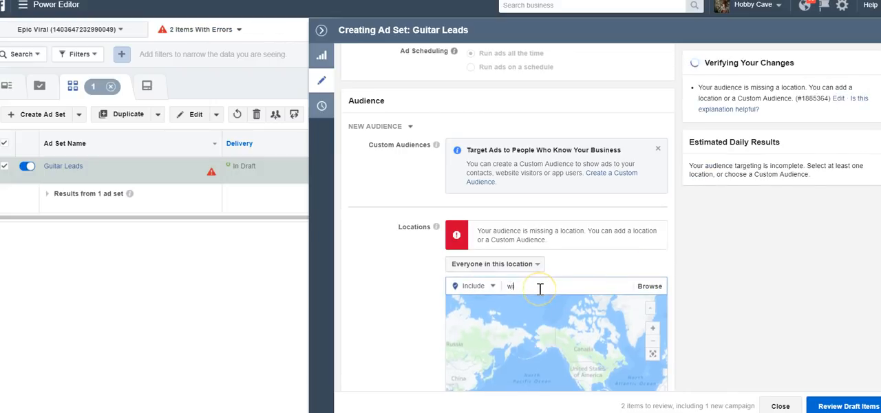
{"action": "type", "text": "orldwide"}
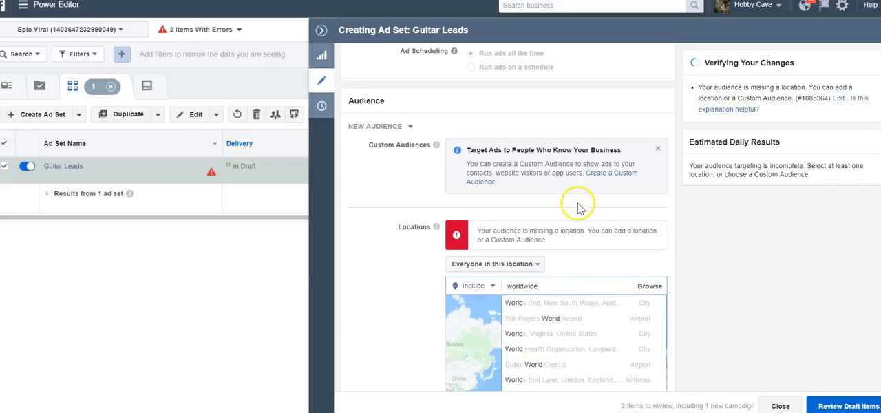
{"action": "scroll", "coordinate": [574, 199], "scroll_direction": "down", "scroll_amount": 2}
{"action": "left_click", "coordinate": [566, 180]}
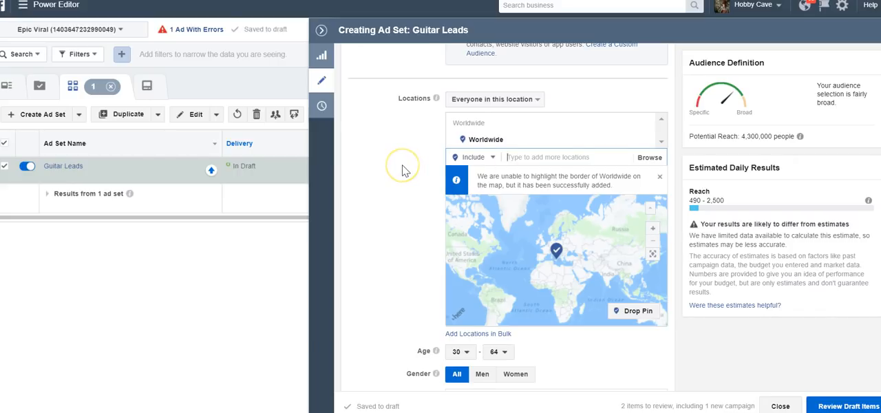
{"action": "scroll", "coordinate": [405, 171], "scroll_direction": "down", "scroll_amount": 8}
{"action": "scroll", "coordinate": [405, 171], "scroll_direction": "up", "scroll_amount": 4}
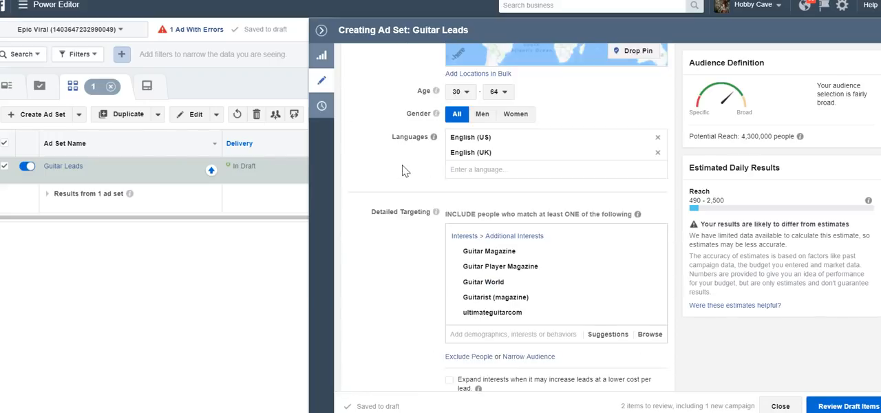
{"action": "scroll", "coordinate": [527, 307], "scroll_direction": "down", "scroll_amount": 7}
{"action": "scroll", "coordinate": [527, 309], "scroll_direction": "up", "scroll_amount": 7}
{"action": "left_click", "coordinate": [518, 197]}
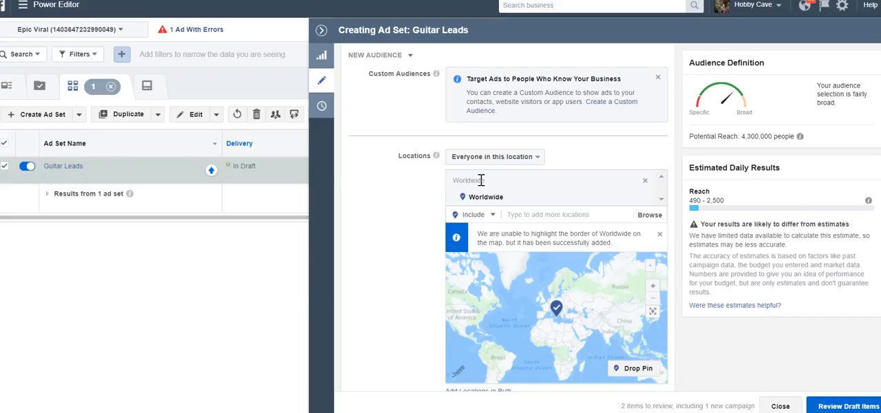
{"action": "left_click", "coordinate": [545, 213]}
{"action": "type", "text": "aust"}
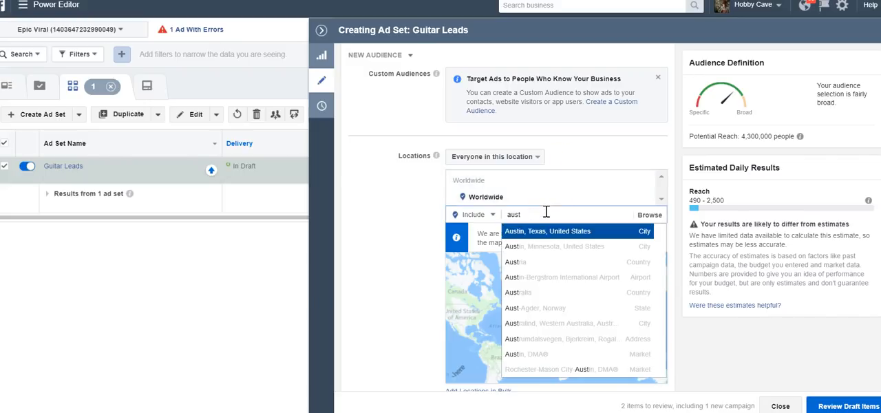
- Switch the location entry from including to excluding places and clear the leftover "aust" search text
{"action": "left_click", "coordinate": [492, 214]}
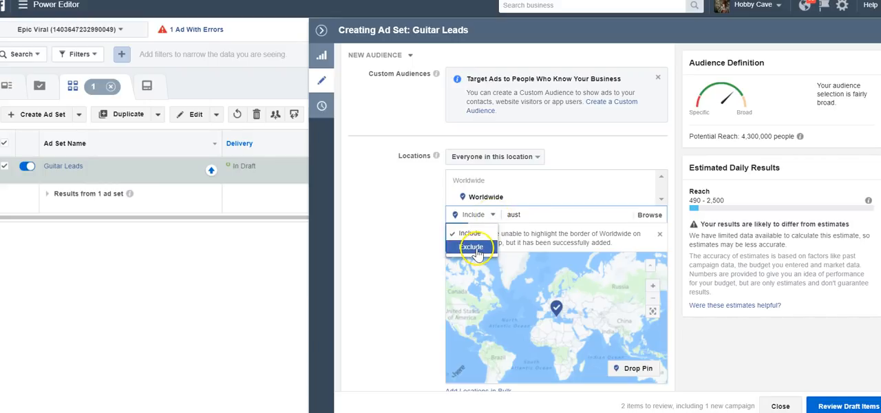
{"action": "left_click", "coordinate": [471, 246]}
{"action": "left_click", "coordinate": [549, 212]}
{"action": "double_click", "coordinate": [549, 212]}
{"action": "type", "text": "e"}
{"action": "key", "text": "BackSpace"}
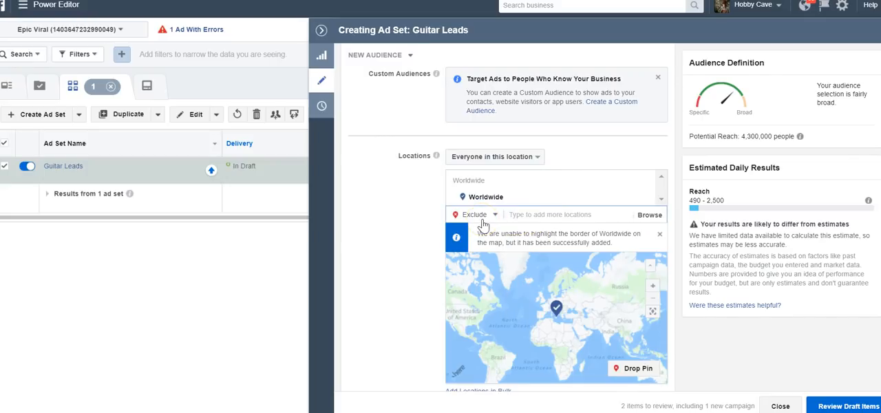
- Exclude the countries Pakistan and India from the audience's locations
{"action": "type", "text": "pakis"}
{"action": "left_click", "coordinate": [513, 234]}
{"action": "type", "text": "ind"}
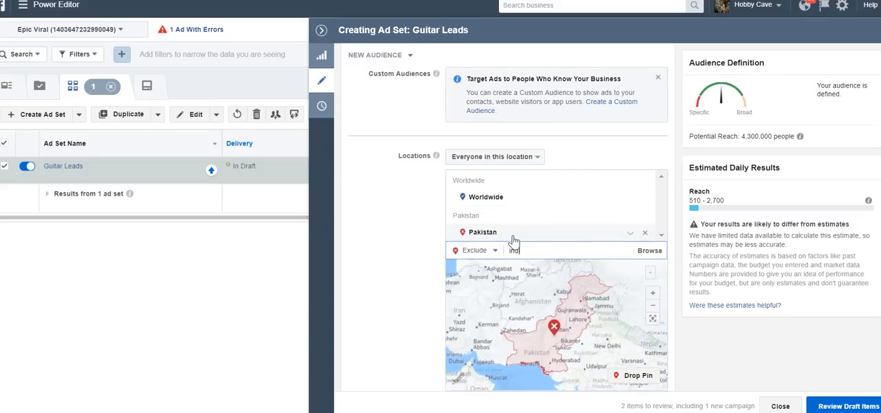
{"action": "type", "text": "ia"}
{"action": "left_click", "coordinate": [534, 263]}
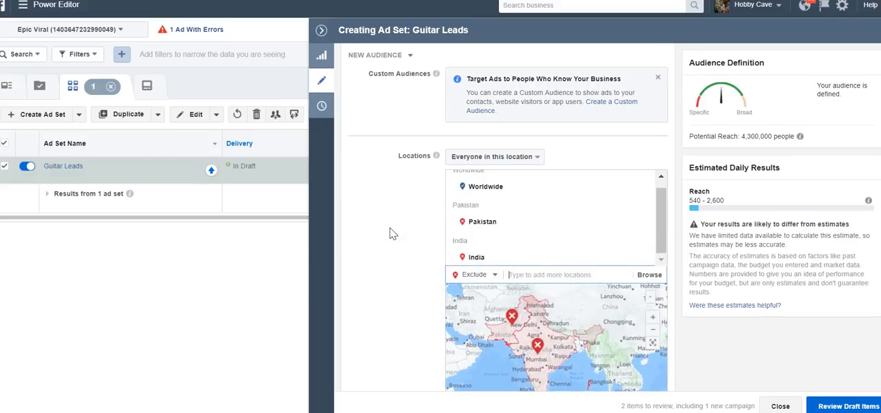
{"action": "scroll", "coordinate": [389, 234], "scroll_direction": "down", "scroll_amount": 2}
{"action": "type", "text": "ph"}
{"action": "left_click", "coordinate": [540, 157]}
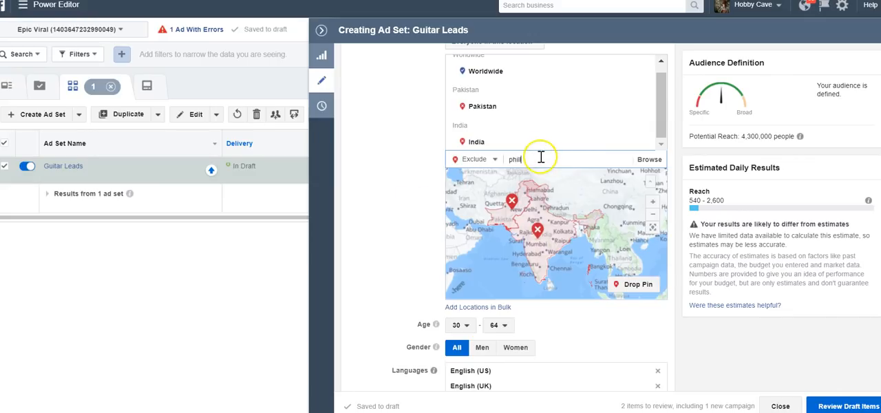
{"action": "type", "text": "illip"}
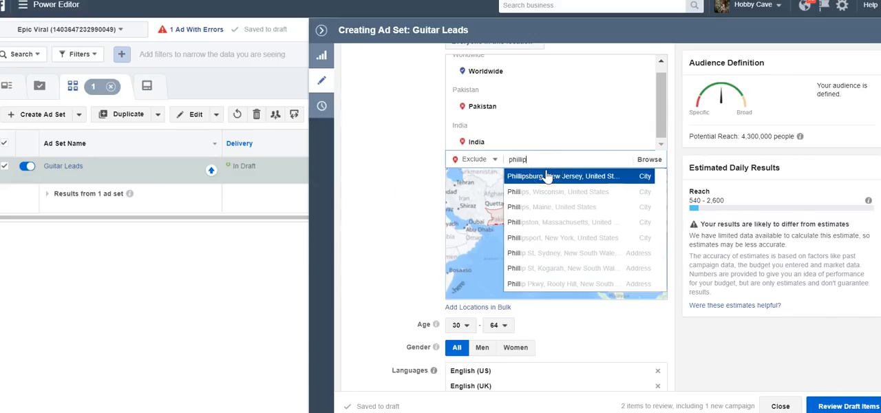
{"action": "type", "text": "ines"}
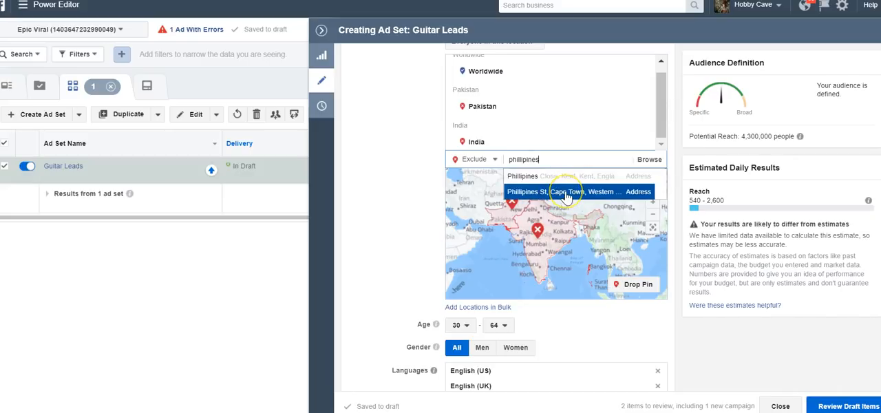
{"action": "left_click", "coordinate": [565, 193]}
{"action": "scroll", "coordinate": [423, 157], "scroll_direction": "up", "scroll_amount": 1}
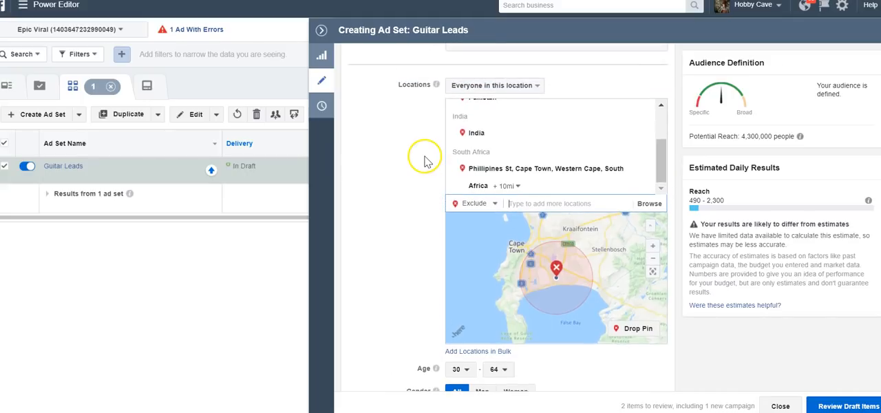
{"action": "left_click", "coordinate": [643, 172]}
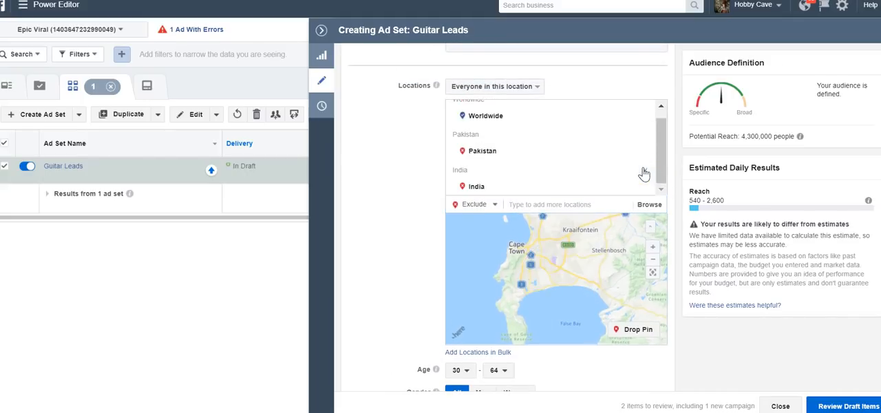
- Search the excluded locations for "phili" and exclude the country Philippines
{"action": "type", "text": "phili"}
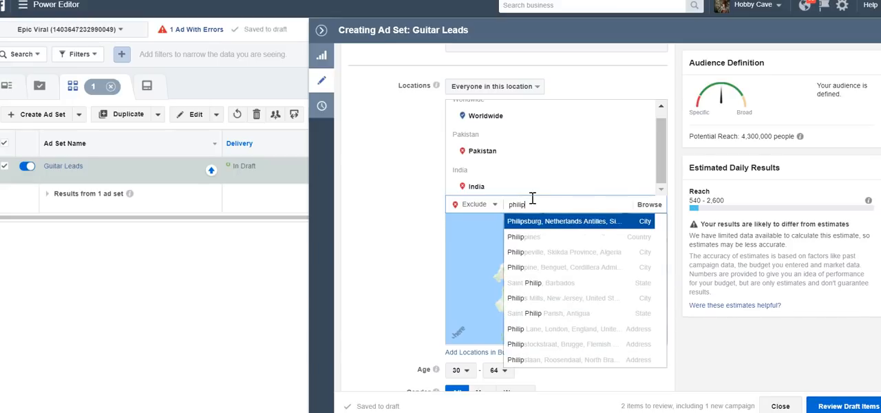
{"action": "left_click", "coordinate": [534, 235]}
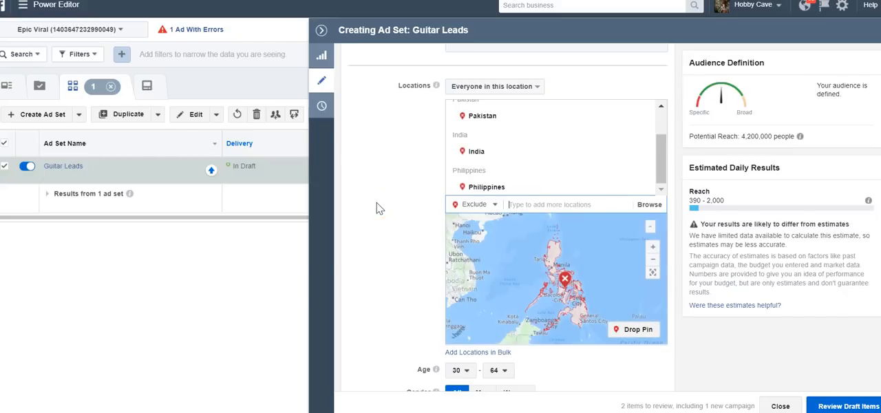
- Switch the ad set's placement to Edit Placements and limit the device types to Mobile Only
{"action": "scroll", "coordinate": [376, 208], "scroll_direction": "down", "scroll_amount": 10}
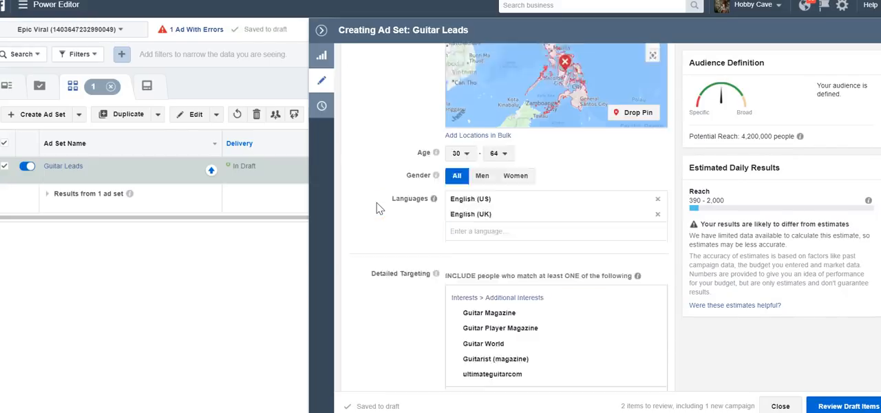
{"action": "scroll", "coordinate": [376, 208], "scroll_direction": "down", "scroll_amount": 3}
{"action": "scroll", "coordinate": [376, 208], "scroll_direction": "up", "scroll_amount": 8}
{"action": "scroll", "coordinate": [377, 208], "scroll_direction": "down", "scroll_amount": 10}
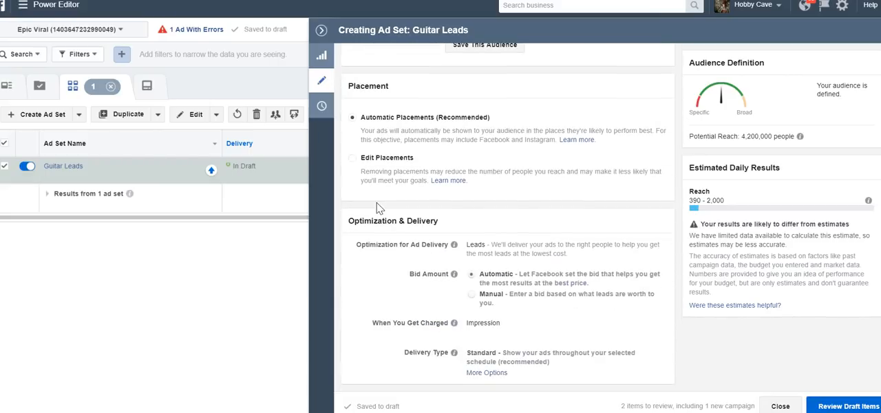
{"action": "scroll", "coordinate": [376, 208], "scroll_direction": "up", "scroll_amount": 3}
{"action": "scroll", "coordinate": [377, 208], "scroll_direction": "down", "scroll_amount": 3}
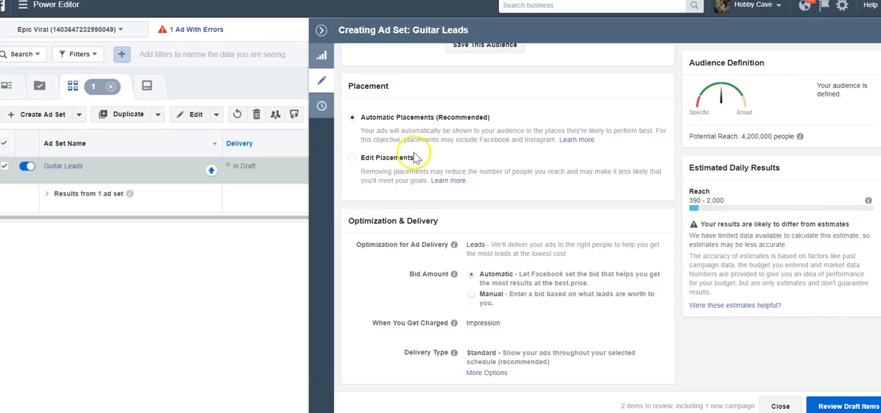
{"action": "left_click", "coordinate": [387, 158]}
{"action": "scroll", "coordinate": [477, 173], "scroll_direction": "down", "scroll_amount": 3}
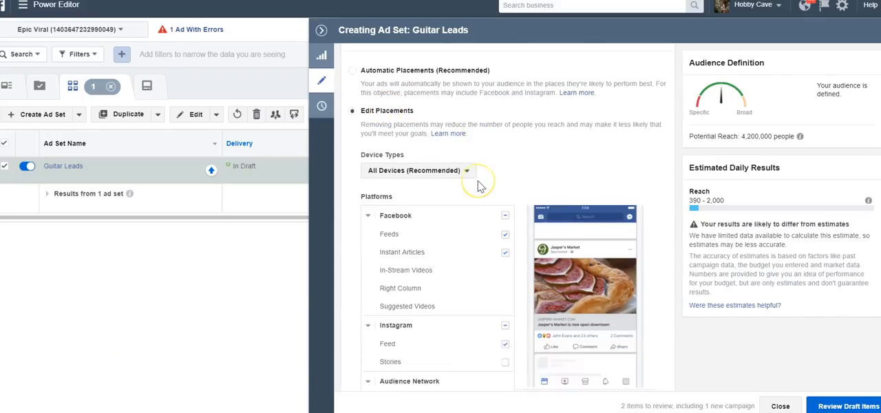
{"action": "left_click", "coordinate": [443, 121]}
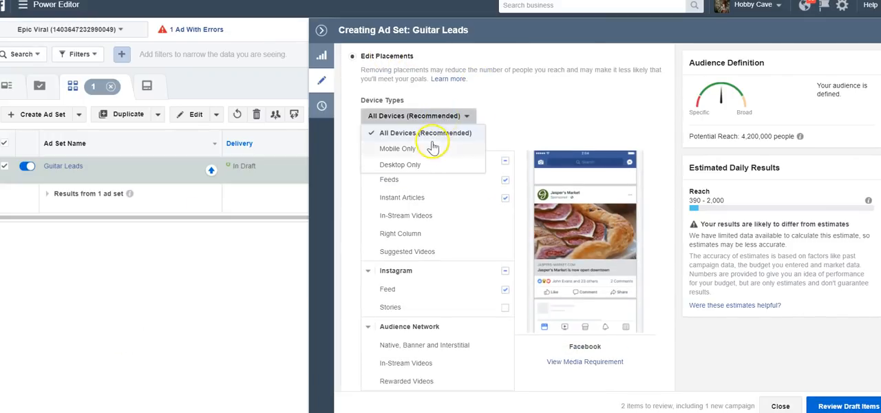
{"action": "left_click", "coordinate": [430, 153]}
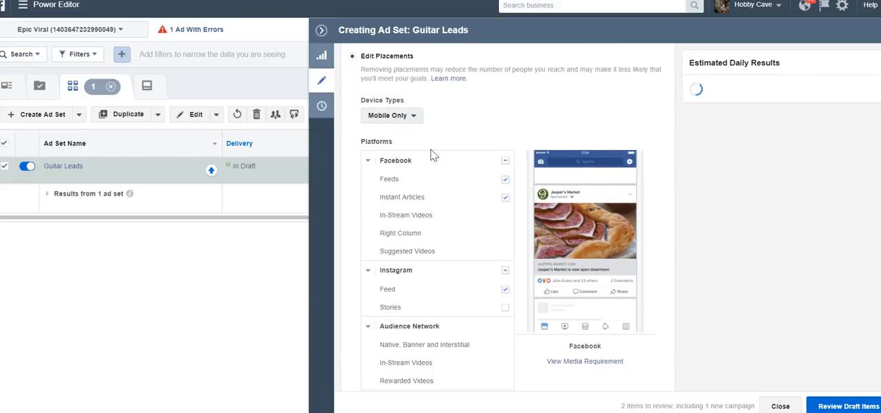
- Examine the choices for specific mobile devices and operating systems without changing the selection
{"action": "scroll", "coordinate": [544, 198], "scroll_direction": "down", "scroll_amount": 5}
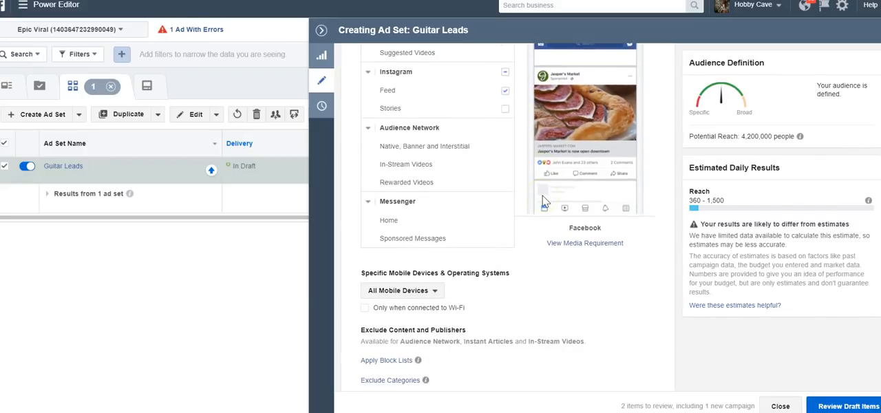
{"action": "double_click", "coordinate": [415, 163]}
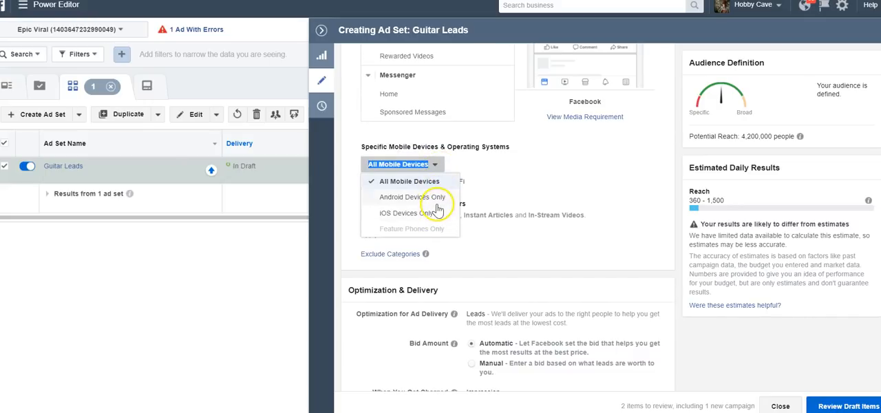
{"action": "left_click", "coordinate": [502, 184]}
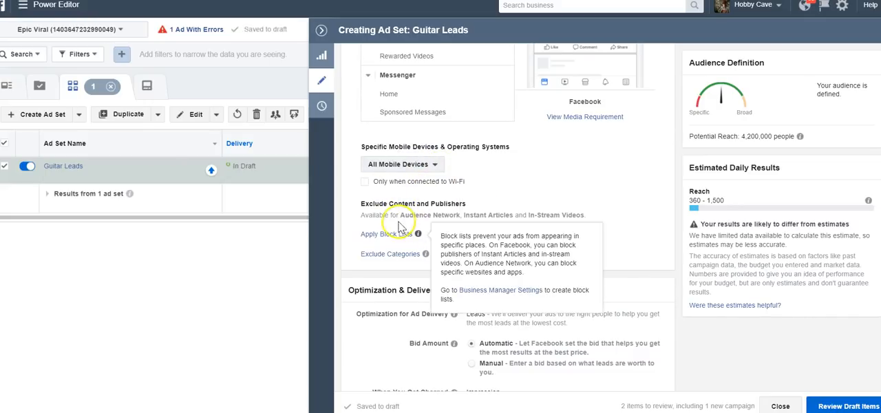
- Set the device types back to All Devices and return the ad set to Automatic Placements
{"action": "scroll", "coordinate": [484, 175], "scroll_direction": "up", "scroll_amount": 5}
{"action": "scroll", "coordinate": [426, 199], "scroll_direction": "up", "scroll_amount": 2}
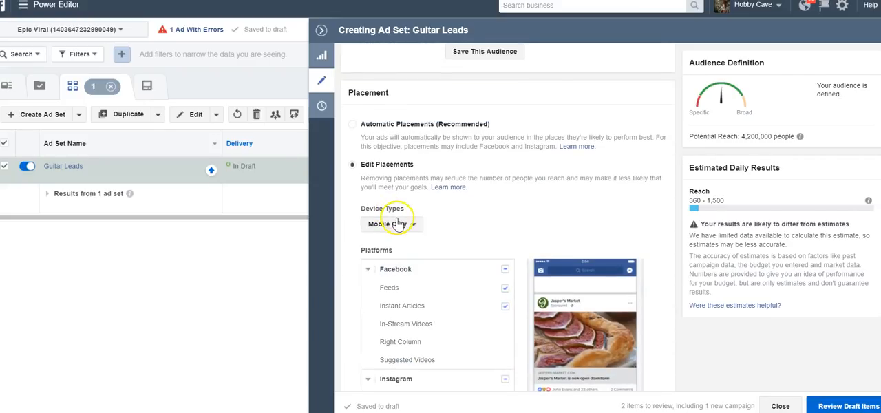
{"action": "left_click", "coordinate": [391, 224]}
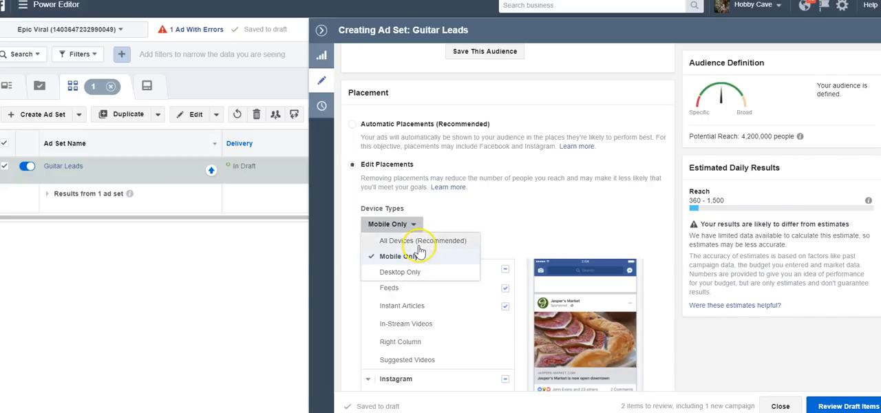
{"action": "left_click", "coordinate": [416, 241]}
{"action": "left_click", "coordinate": [423, 127]}
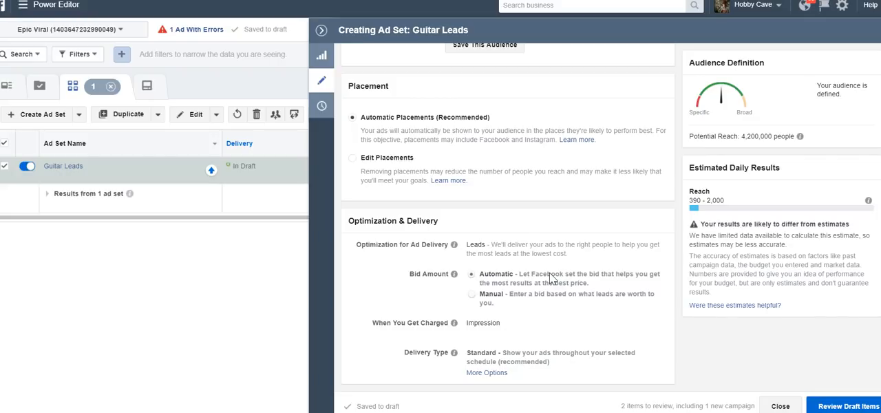
- Review the campaign's draft items for errors and leave the review without confirming them
{"action": "left_click", "coordinate": [844, 407]}
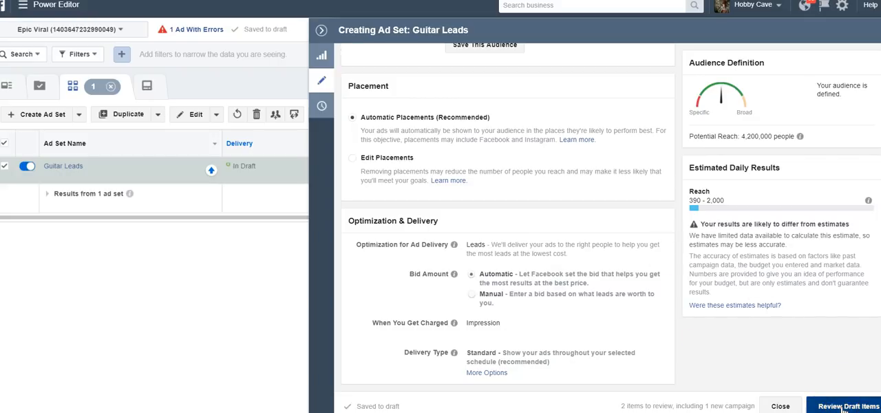
{"action": "mouse_move", "coordinate": [479, 193]}
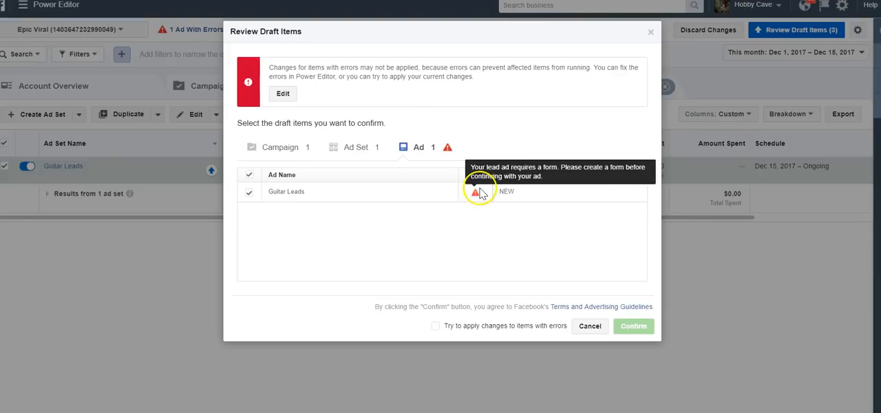
{"action": "left_click", "coordinate": [589, 325]}
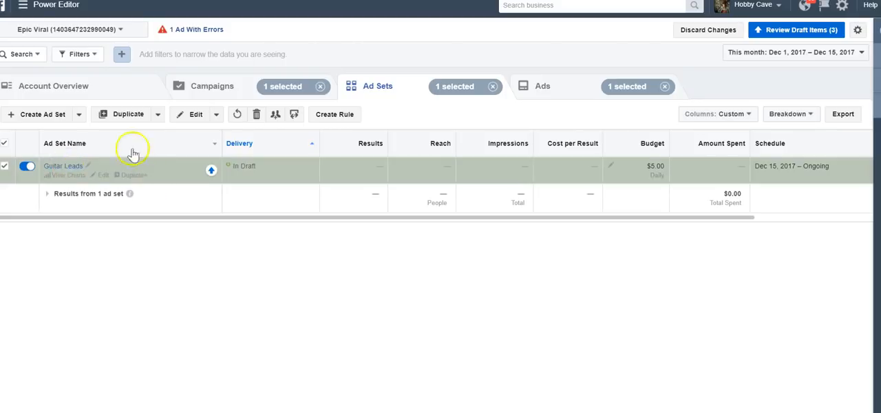
- Open the Guitar Leads ad for editing and look over its identity and creative settings
{"action": "left_click", "coordinate": [66, 167]}
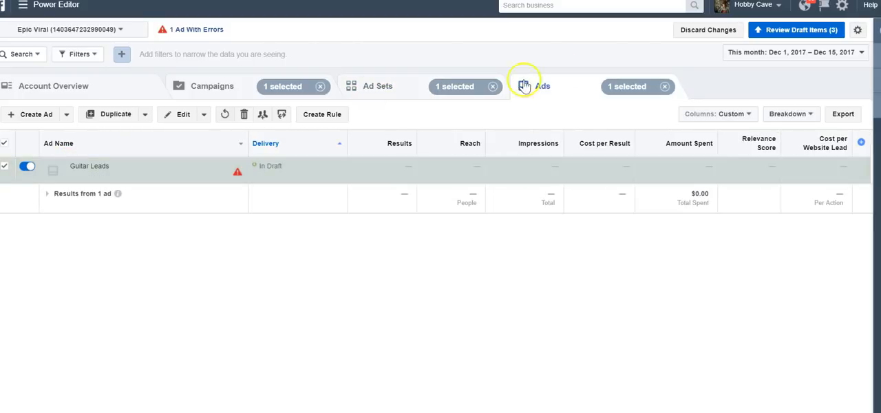
{"action": "left_click", "coordinate": [172, 122]}
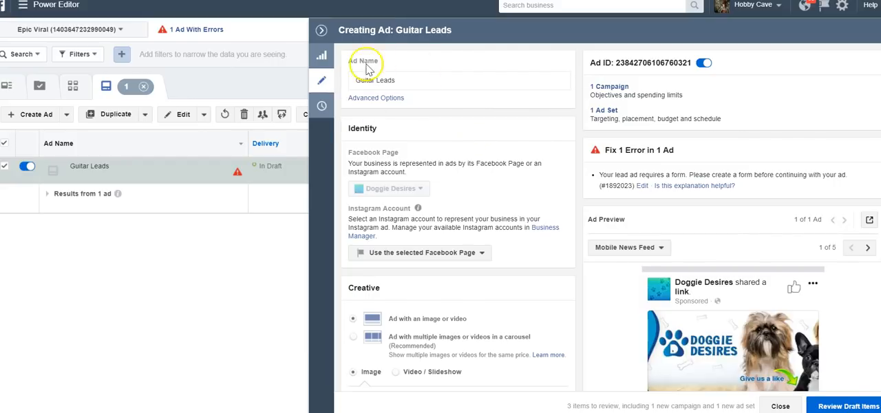
{"action": "scroll", "coordinate": [427, 187], "scroll_direction": "down", "scroll_amount": 1}
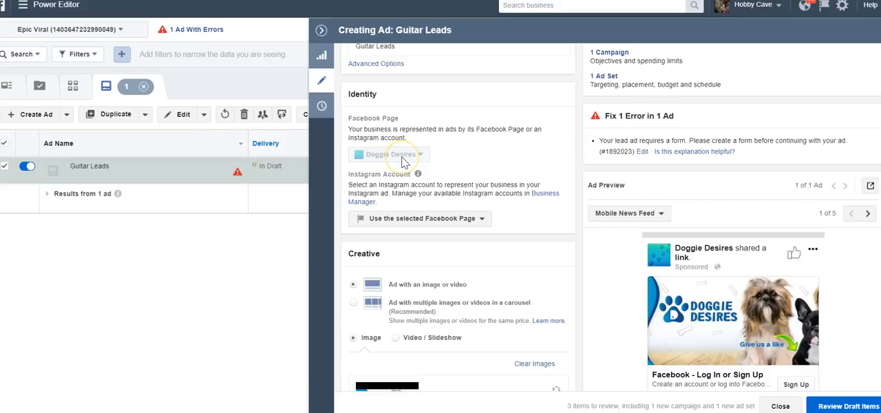
{"action": "scroll", "coordinate": [475, 155], "scroll_direction": "down", "scroll_amount": 2}
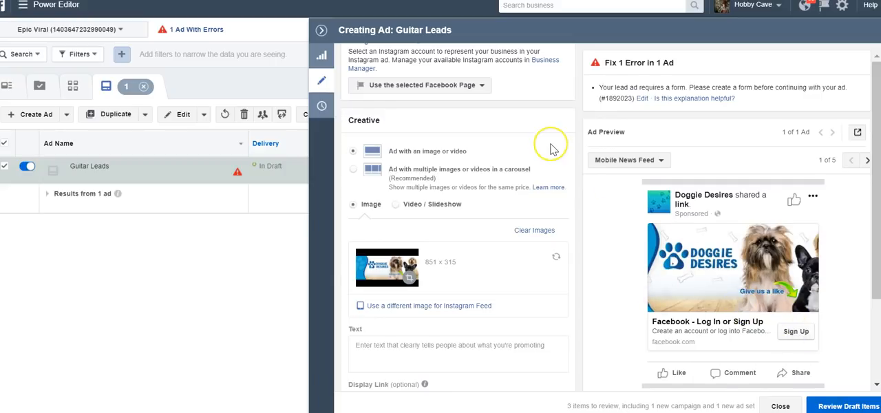
{"action": "scroll", "coordinate": [550, 146], "scroll_direction": "up", "scroll_amount": 3}
{"action": "scroll", "coordinate": [551, 148], "scroll_direction": "down", "scroll_amount": 4}
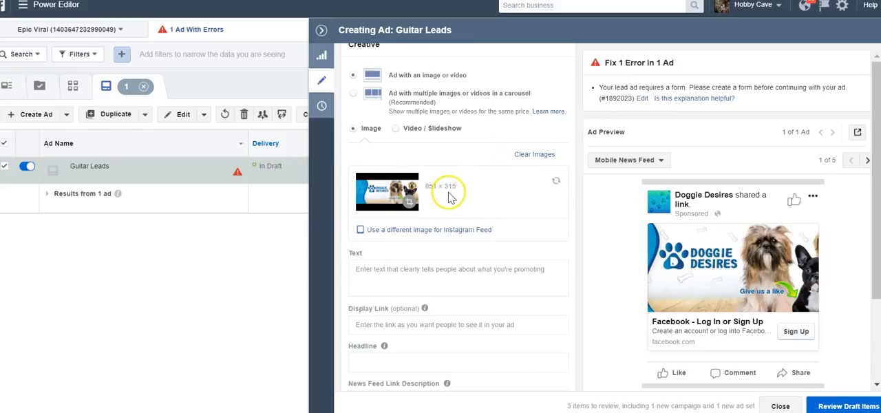
- Write the ad text "Enter to get a free guide on how to tune your guitar for free!"
{"action": "scroll", "coordinate": [441, 198], "scroll_direction": "down", "scroll_amount": 1}
{"action": "left_click", "coordinate": [426, 203]}
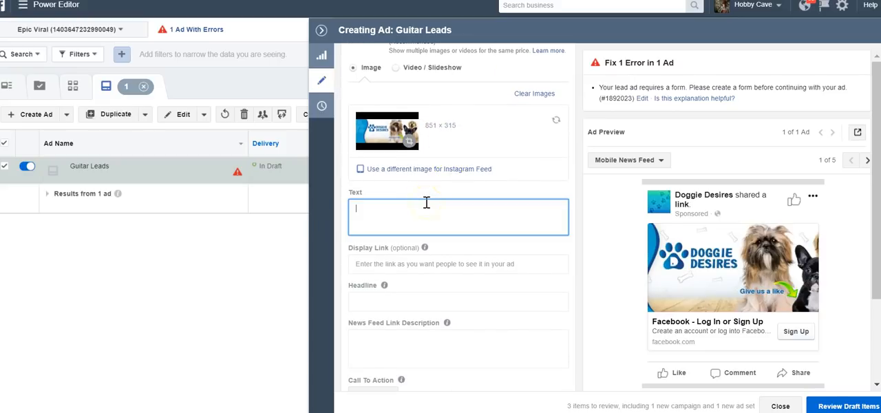
{"action": "type", "text": "Enter to get a free guide on how to t"}
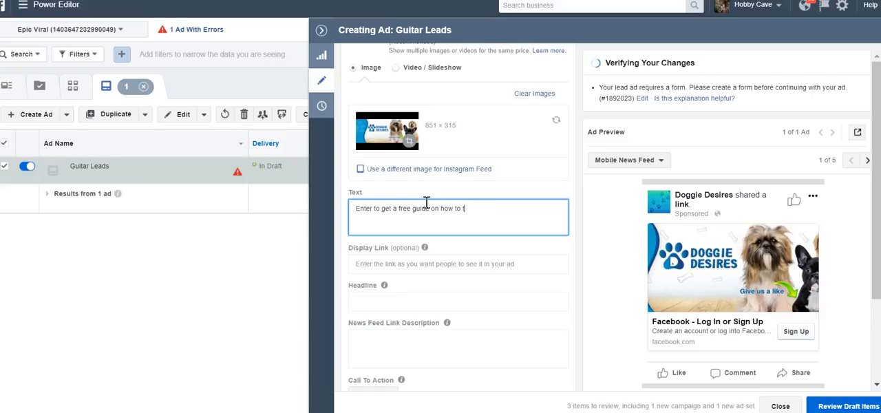
{"action": "type", "text": "itar for free!"}
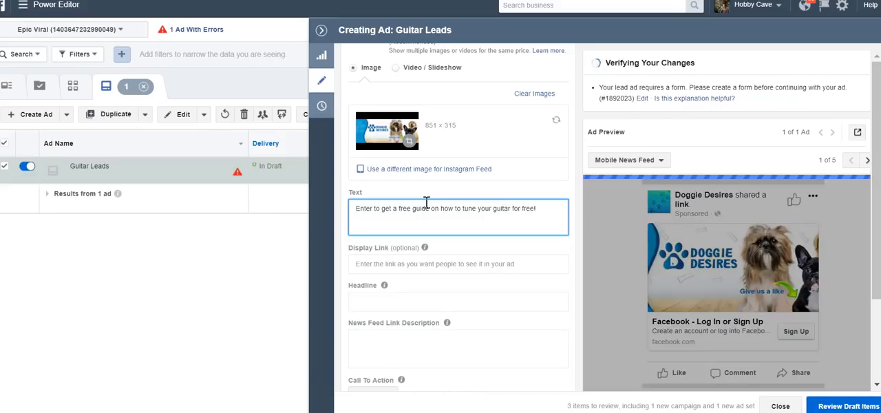
{"action": "left_click", "coordinate": [431, 267]}
{"action": "type", "text": "stg"}
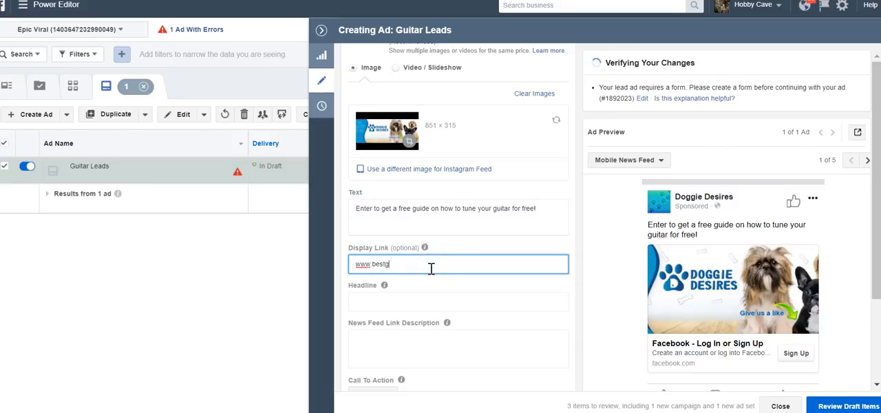
{"action": "type", "text": "e.com"}
{"action": "left_click", "coordinate": [420, 282]}
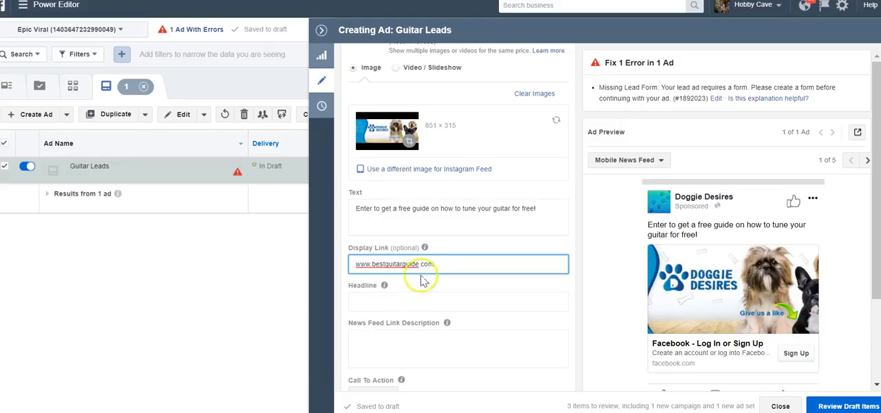
{"action": "left_click", "coordinate": [393, 301]}
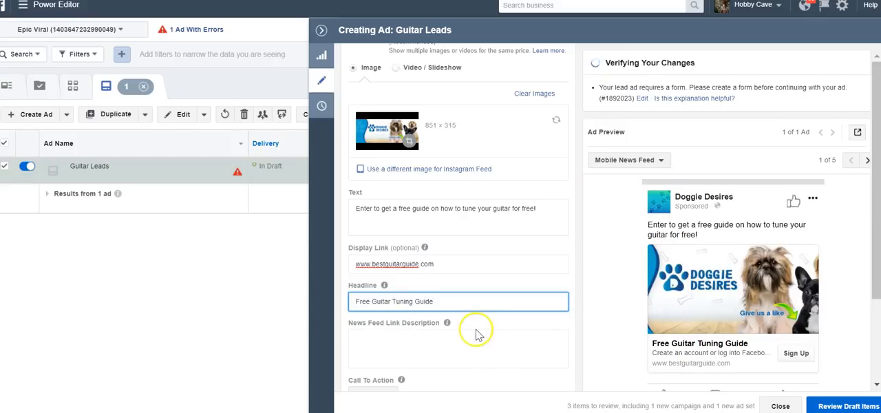
- Write the News Feed link description "Most people tune their guitar wrong. See the right way to tune your guitar!"
{"action": "left_click", "coordinate": [445, 350]}
{"action": "type", "text": "How "}
{"action": "type", "text": "st people tune their"}
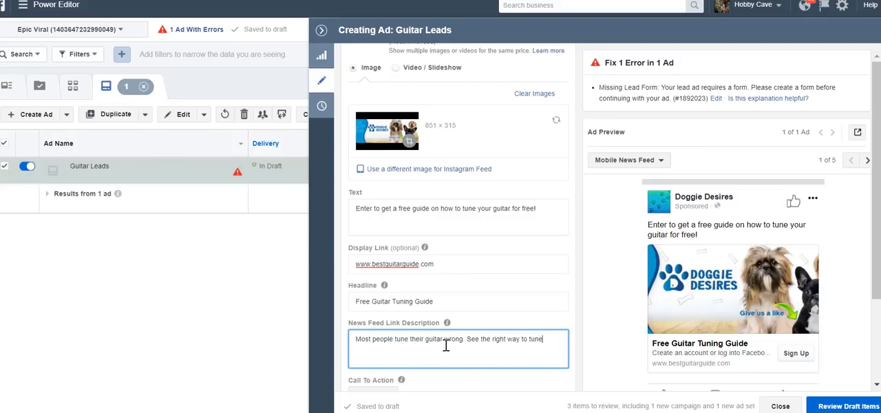
{"action": "type", "text": "guit"}
{"action": "key", "text": "BackSpace"}
{"action": "key", "text": "BackSpace"}
{"action": "key", "text": "BackSpace"}
{"action": "key", "text": "BackSpace"}
{"action": "key", "text": "BackSpace"}
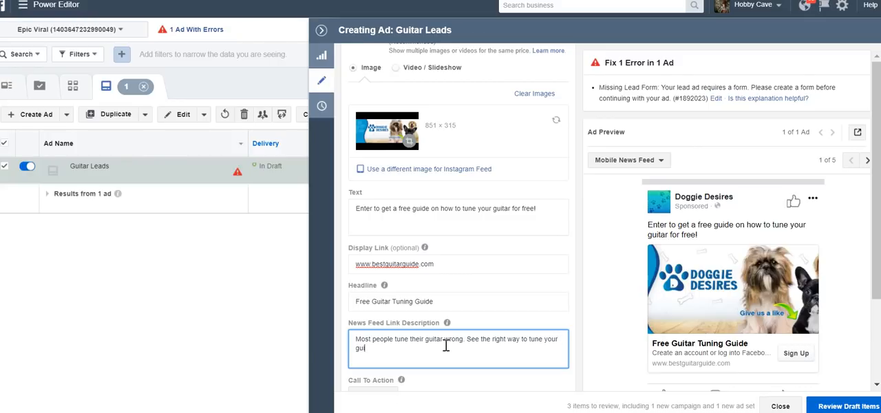
{"action": "type", "text": "!"}
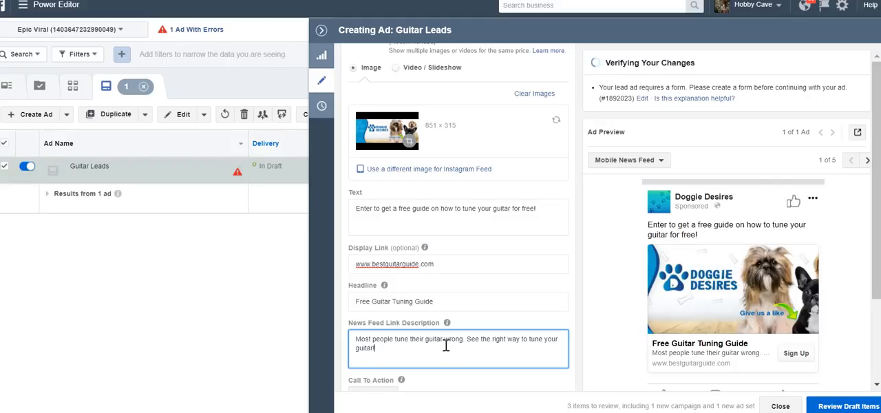
- Set the ad's call to action to Download
{"action": "scroll", "coordinate": [447, 344], "scroll_direction": "down", "scroll_amount": 2}
{"action": "left_click", "coordinate": [370, 232]}
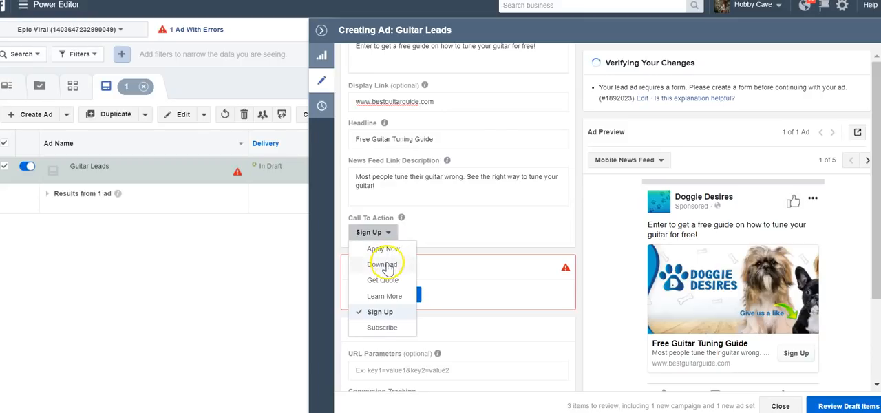
{"action": "left_click", "coordinate": [385, 264]}
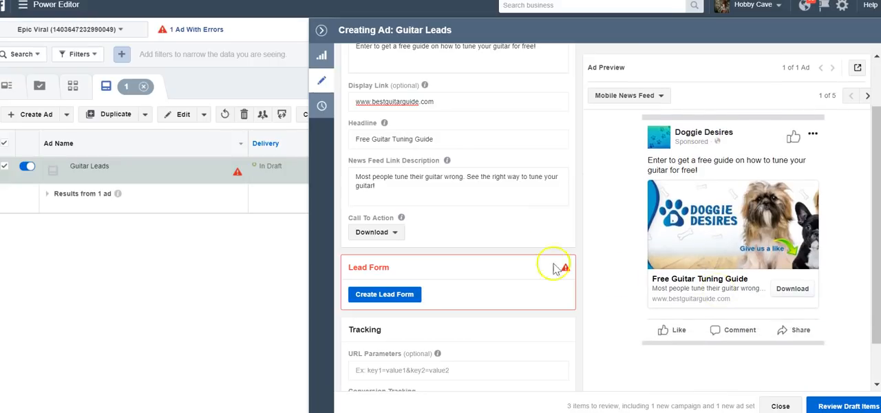
- Start a new lead form for the ad, dismiss the form type tip and turn off the optional intro
{"action": "left_click", "coordinate": [392, 295]}
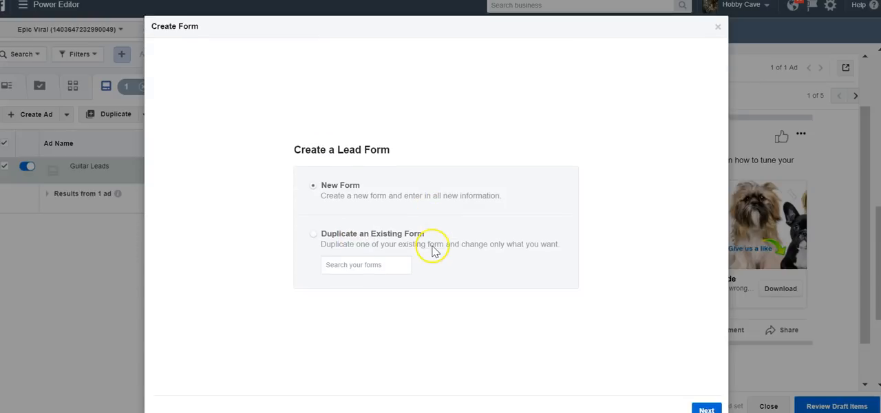
{"action": "left_click", "coordinate": [707, 392]}
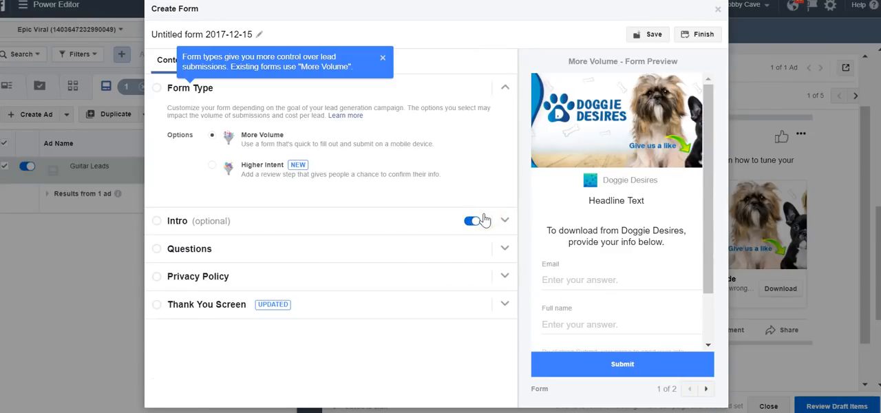
{"action": "left_click", "coordinate": [383, 60]}
{"action": "left_click", "coordinate": [383, 59]}
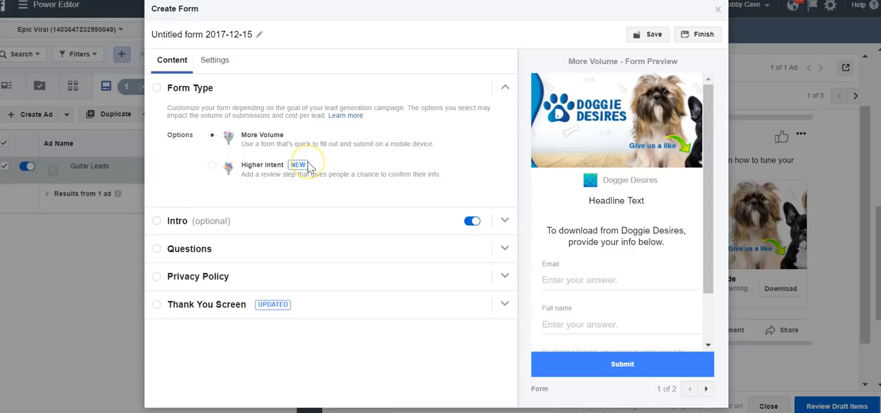
{"action": "left_click", "coordinate": [472, 222]}
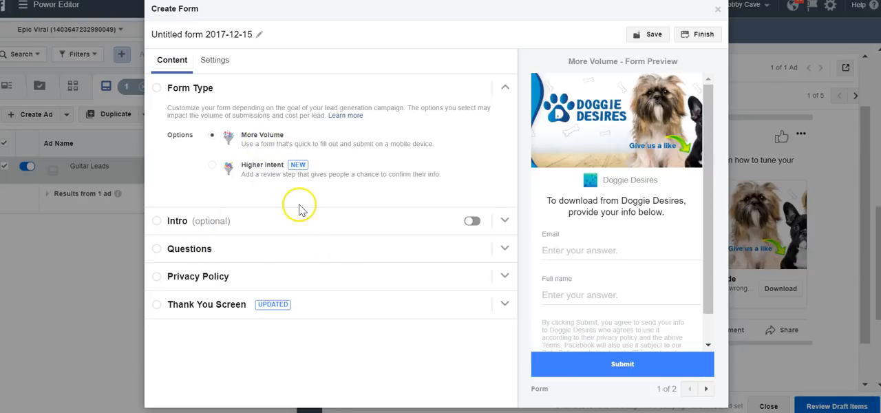
- Set the form's questions headline to "Enter Your Best Email For Us To Send You Your Guitar Tuning Guide:"
{"action": "left_click", "coordinate": [497, 249]}
{"action": "left_click", "coordinate": [268, 179]}
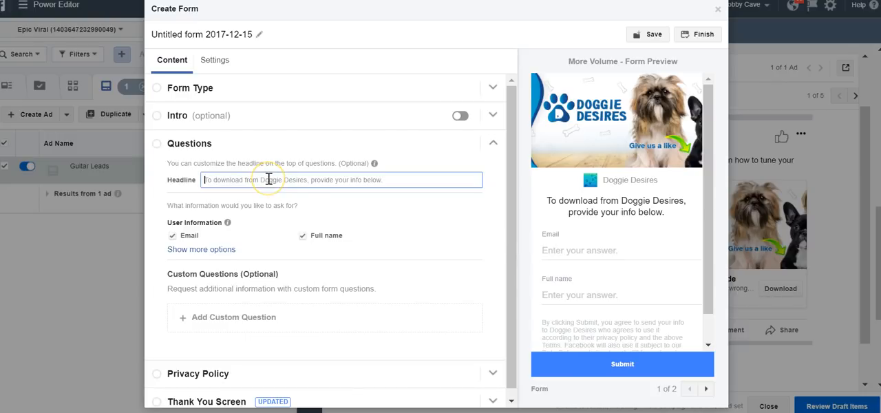
{"action": "type", "text": "Enter Your "}
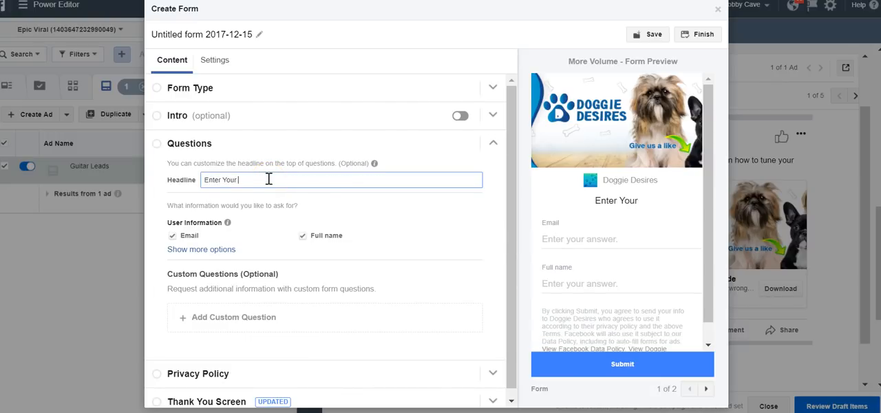
{"action": "type", "text": "Best Email For"}
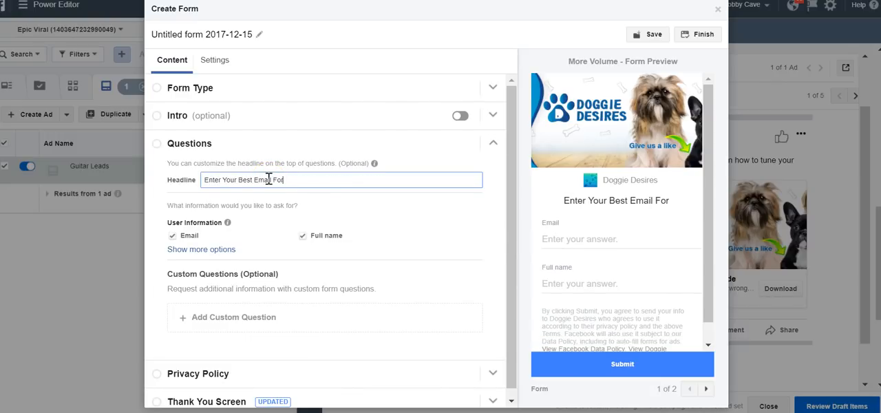
{"action": "type", "text": " Us To Send You Your Guitar Tuning Huide"}
{"action": "key", "text": "BackSpace"}
{"action": "key", "text": "BackSpace"}
{"action": "key", "text": "BackSpace"}
{"action": "key", "text": "BackSpace"}
{"action": "key", "text": "BackSpace"}
{"action": "type", "text": "Guide;"}
{"action": "key", "text": "BackSpace"}
{"action": "type", "text": ":"}
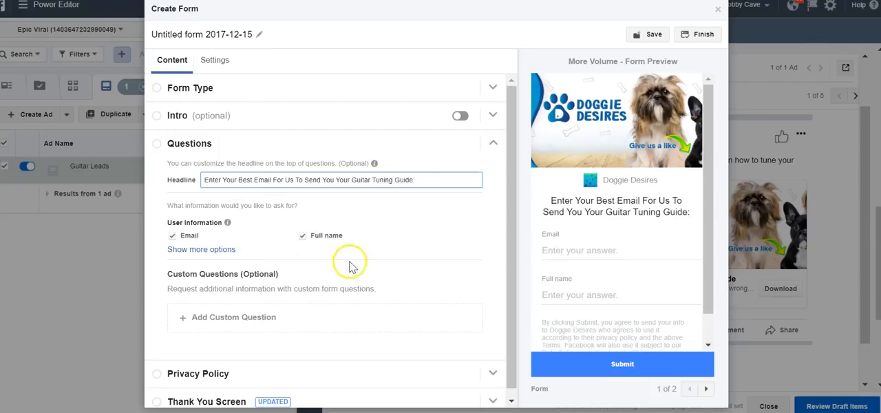
- Expand the user information options and remove Full name so the form asks only for Email, then collapse the questions section
{"action": "left_click", "coordinate": [209, 250]}
{"action": "scroll", "coordinate": [317, 289], "scroll_direction": "down", "scroll_amount": 2}
{"action": "scroll", "coordinate": [319, 293], "scroll_direction": "up", "scroll_amount": 1}
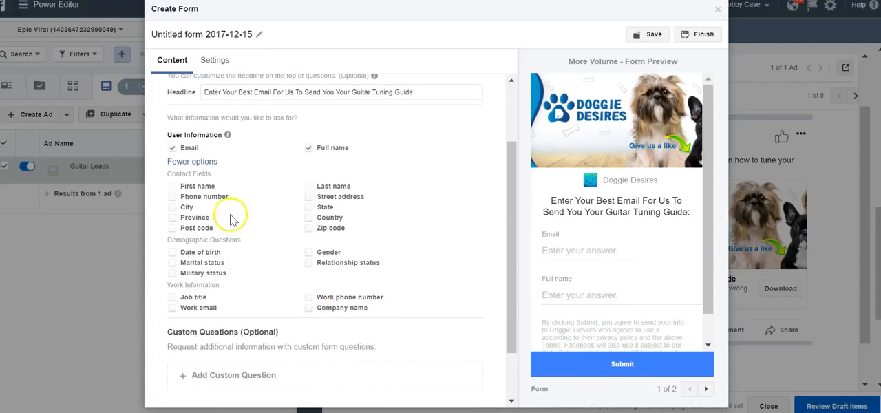
{"action": "left_click", "coordinate": [188, 206]}
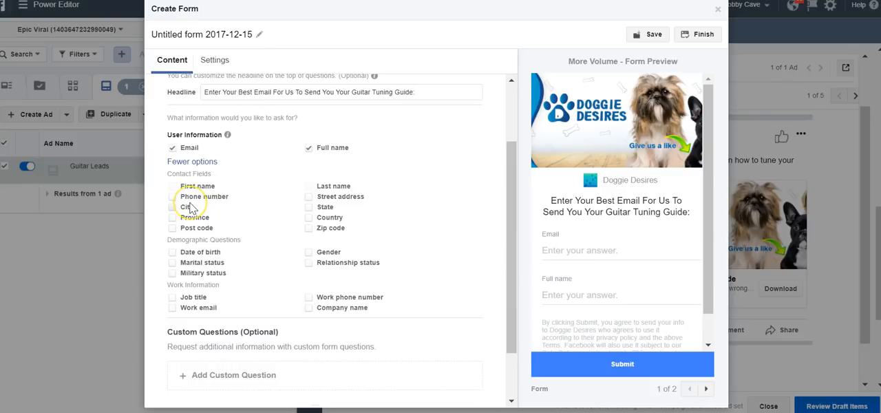
{"action": "left_click", "coordinate": [188, 207]}
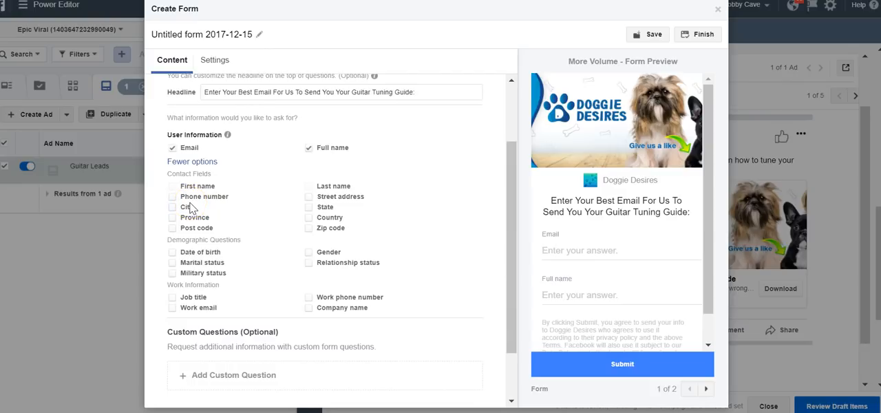
{"action": "left_click", "coordinate": [318, 146]}
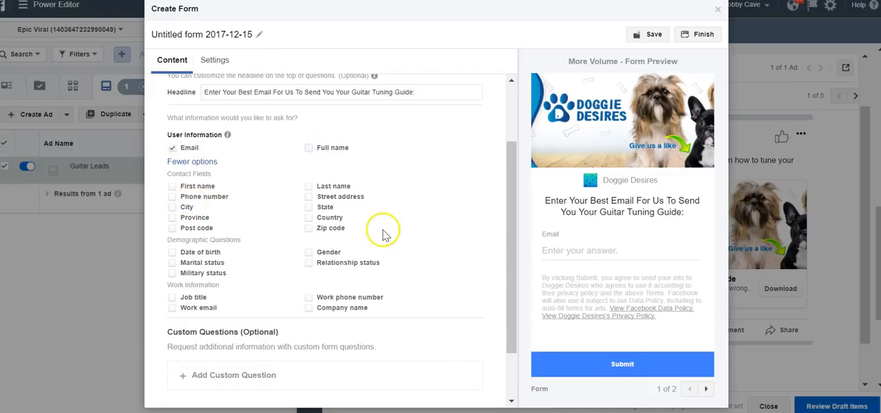
{"action": "scroll", "coordinate": [289, 225], "scroll_direction": "down", "scroll_amount": 2}
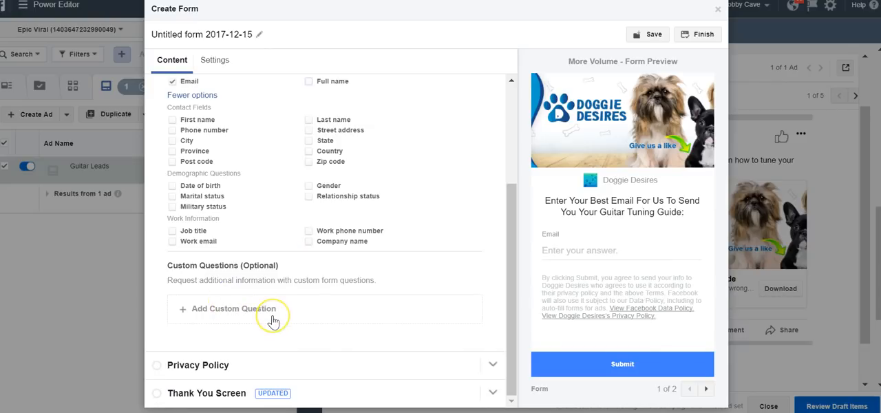
{"action": "scroll", "coordinate": [273, 321], "scroll_direction": "up", "scroll_amount": 3}
{"action": "scroll", "coordinate": [273, 321], "scroll_direction": "down", "scroll_amount": 3}
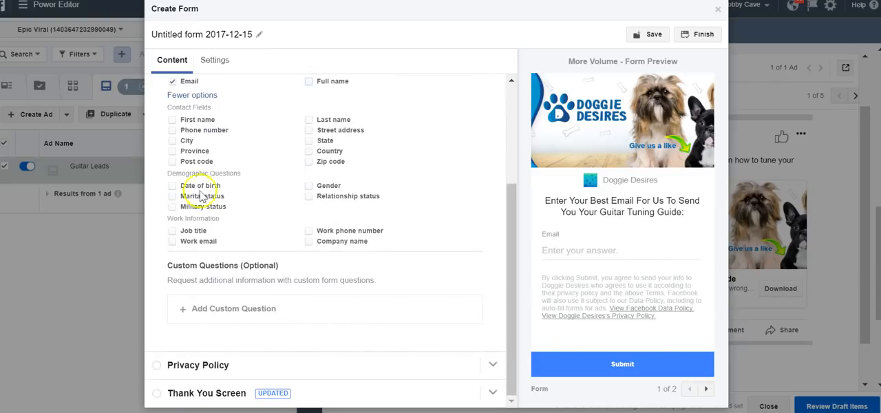
{"action": "scroll", "coordinate": [199, 200], "scroll_direction": "up", "scroll_amount": 3}
{"action": "left_click", "coordinate": [153, 114]}
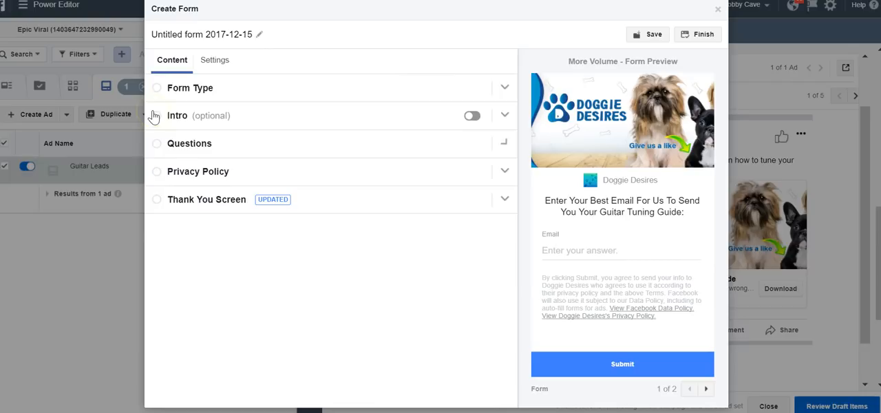
- Enter "guitartunup/privacy-policy" as the privacy policy link URL, leaving the custom disclaimer off
{"action": "left_click", "coordinate": [240, 173]}
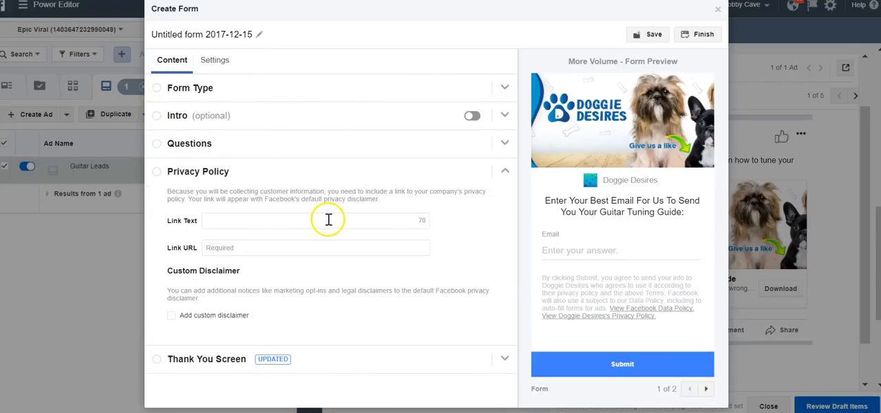
{"action": "left_click", "coordinate": [278, 247]}
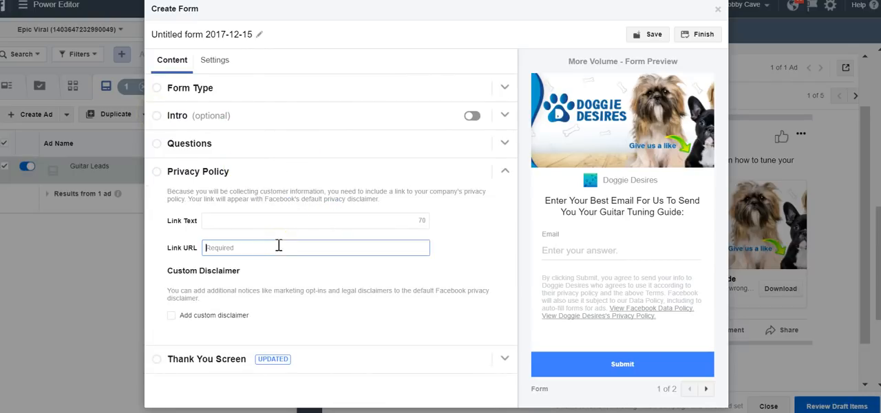
{"action": "left_click", "coordinate": [248, 222]}
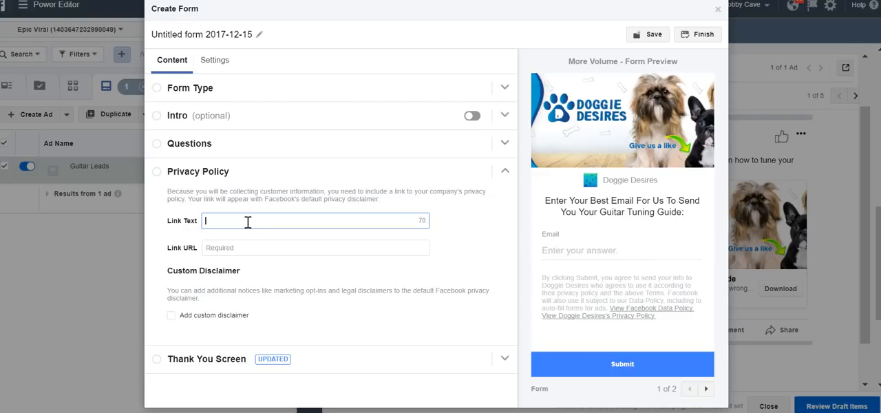
{"action": "left_click", "coordinate": [234, 251]}
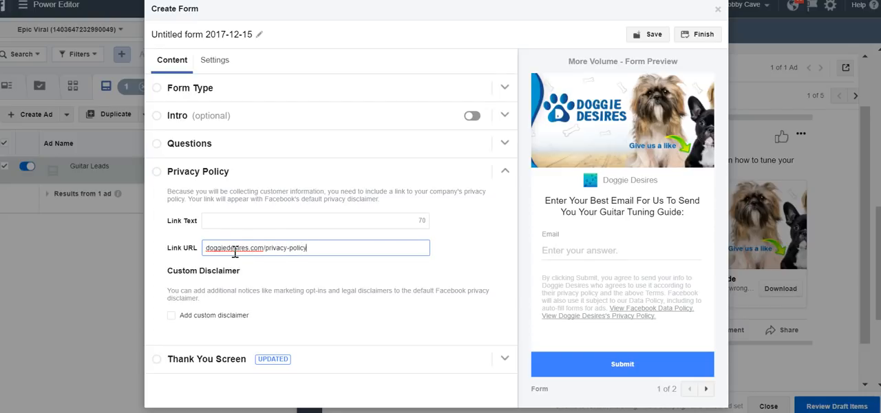
{"action": "left_click_drag", "start_coordinate": [265, 248], "coordinate": [186, 248]}
{"action": "type", "text": "guitartunup"}
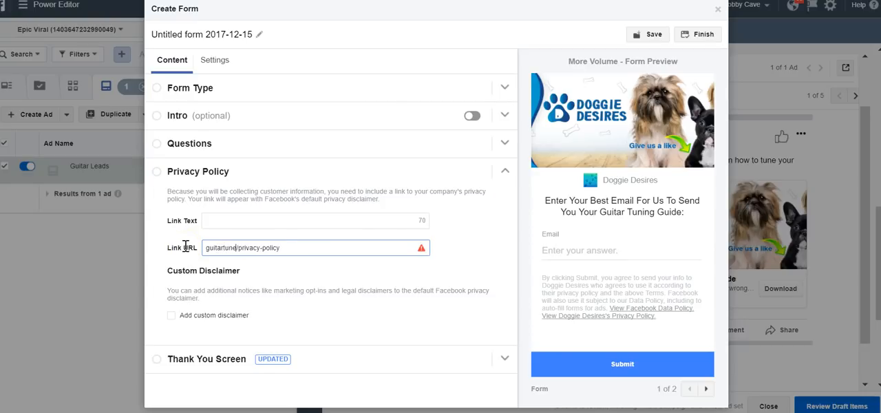
{"action": "left_click", "coordinate": [218, 316]}
{"action": "left_click", "coordinate": [219, 318]}
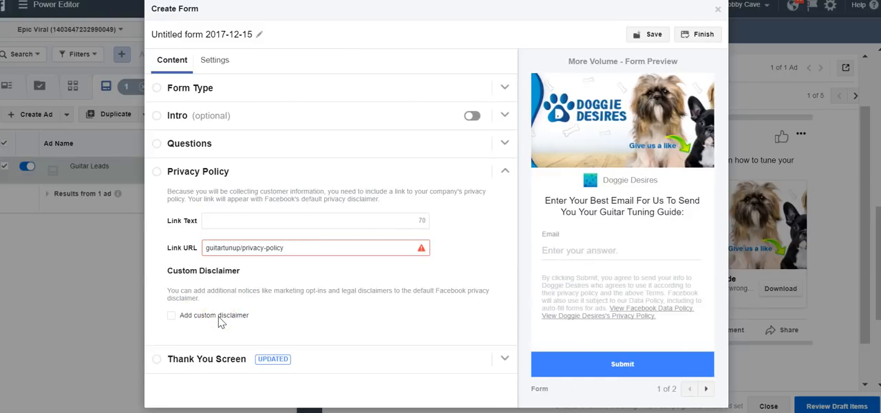
- Change the thank you screen description to "Your info has been sent to your email. While you wait how about checking out our web site?"
{"action": "left_click", "coordinate": [507, 358]}
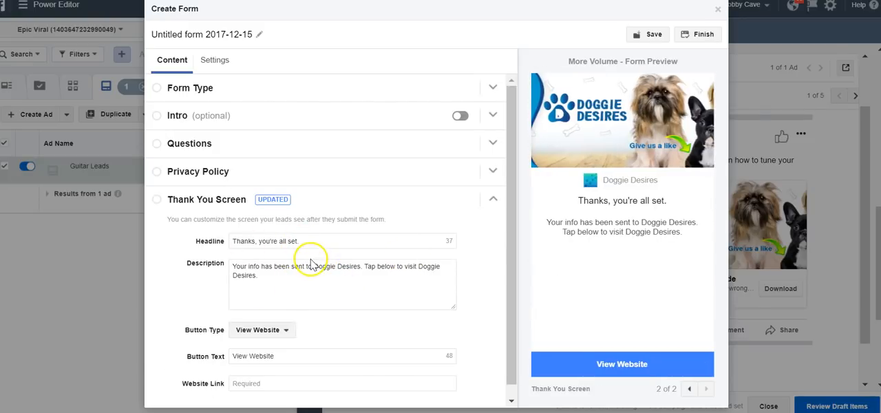
{"action": "left_click_drag", "start_coordinate": [363, 276], "coordinate": [314, 267]}
{"action": "left_click", "coordinate": [359, 267]}
{"action": "type", "text": "your email"}
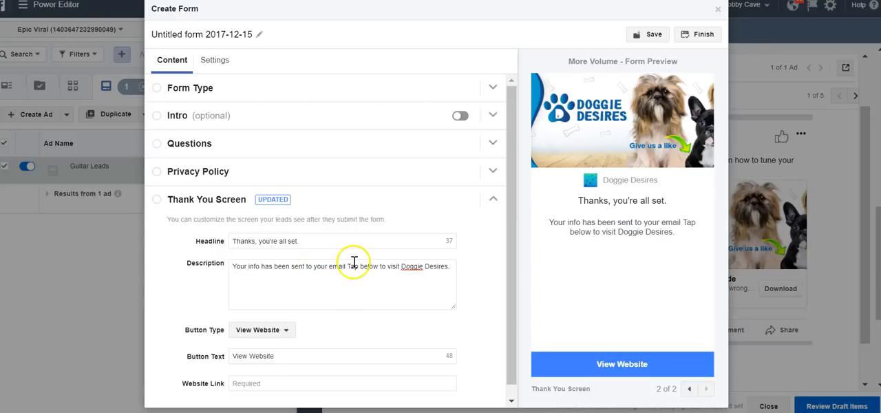
{"action": "left_click_drag", "start_coordinate": [347, 267], "coordinate": [461, 270]}
{"action": "key", "text": "BackSpace"}
{"action": "type", "text": ". While you"}
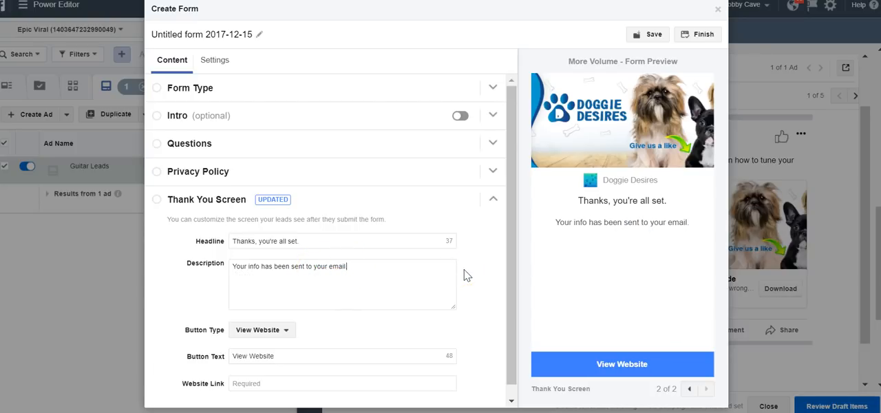
{"action": "type", "text": " wait how about"}
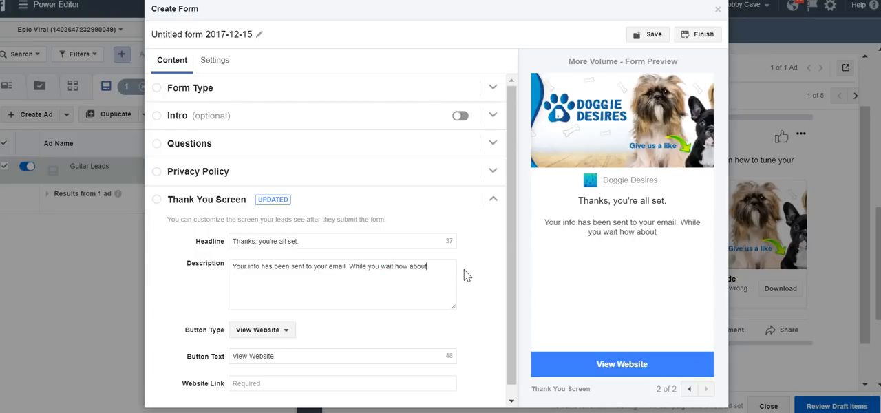
{"action": "type", "text": " chekcing out our web site?"}
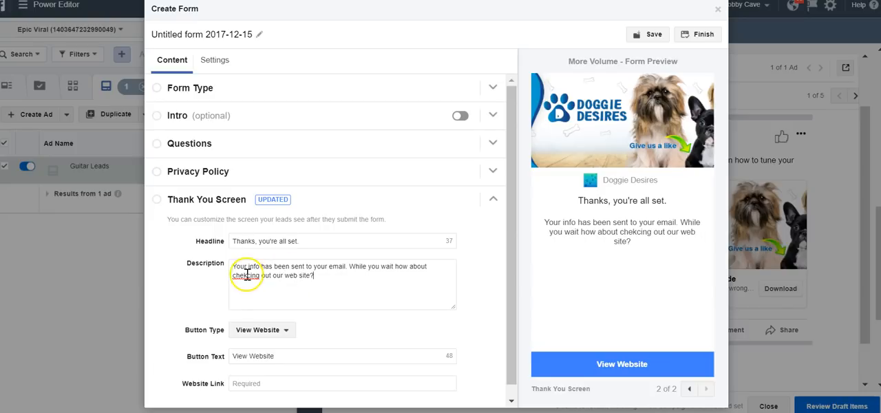
{"action": "key", "text": "BackSpace"}
{"action": "type", "text": "k"}
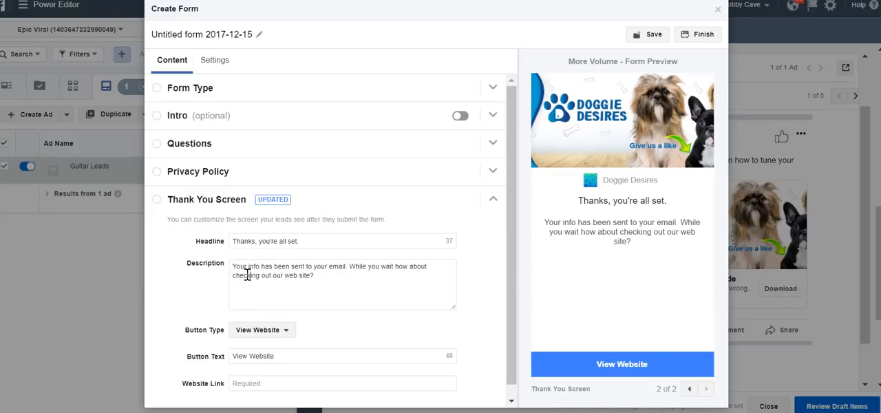
{"action": "triple_click", "coordinate": [273, 355]}
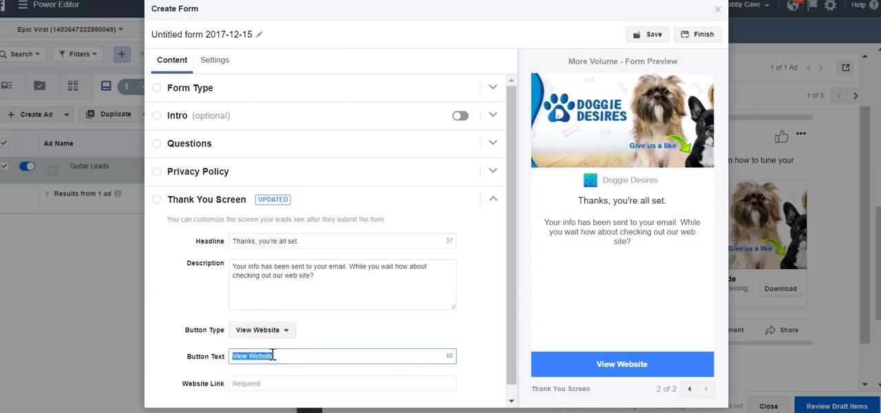
{"action": "type", "text": "Check Out G"}
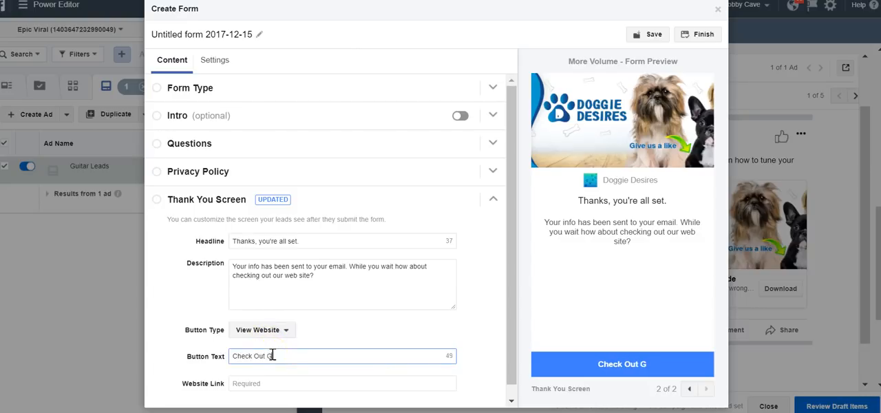
{"action": "type", "text": "uitar Tuneup"}
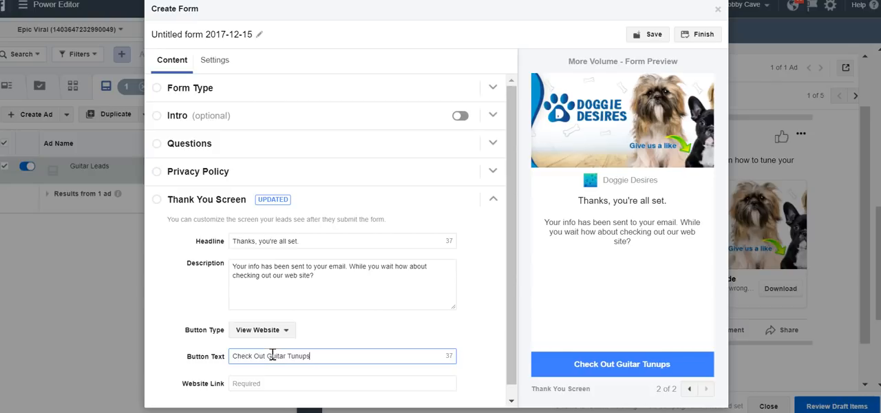
{"action": "type", "text": "!"}
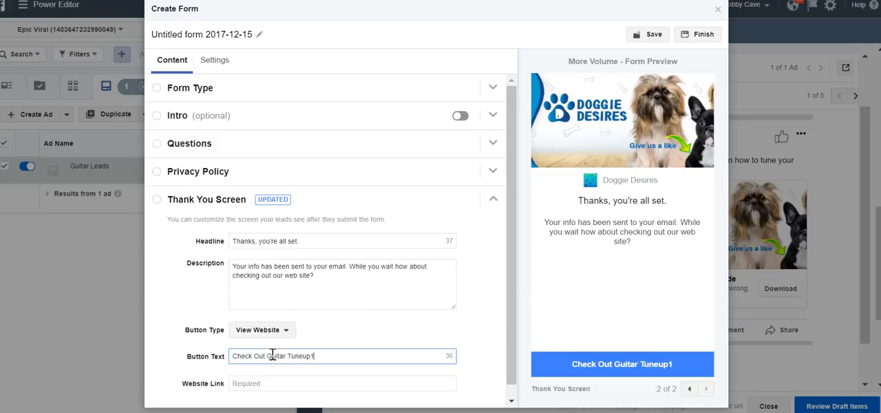
{"action": "left_click", "coordinate": [270, 383]}
{"action": "type", "text": "www.guitartu"}
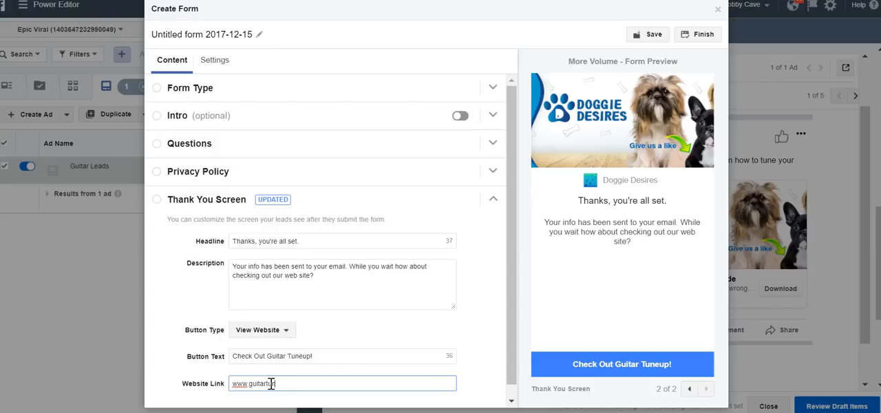
- Try Download as the thank you screen's button type and return it to View Website
{"action": "left_click", "coordinate": [288, 335]}
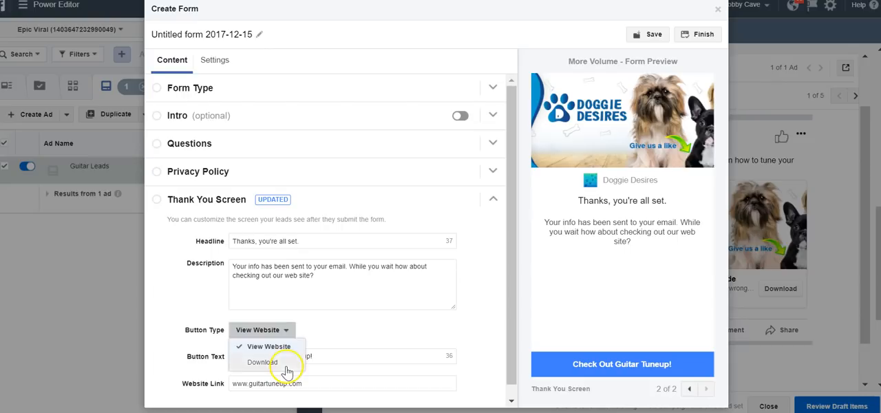
{"action": "left_click", "coordinate": [283, 365]}
{"action": "left_click", "coordinate": [237, 340]}
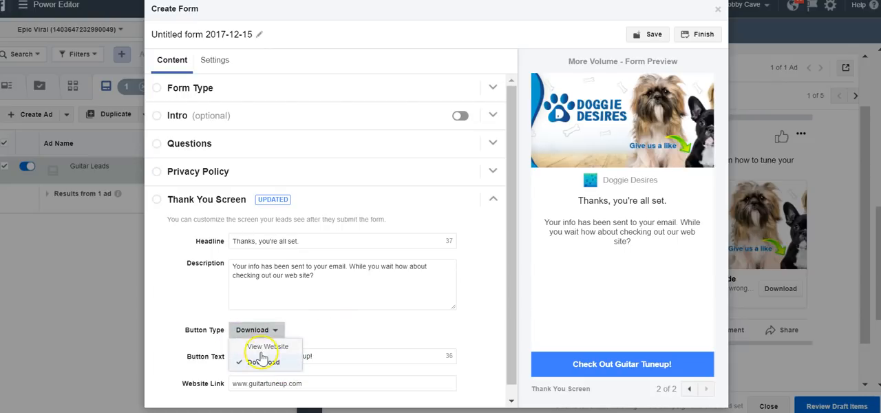
{"action": "left_click", "coordinate": [252, 340]}
- Save the lead form draft, try to finish the form and check the error indicator
{"action": "scroll", "coordinate": [357, 305], "scroll_direction": "down", "scroll_amount": 1}
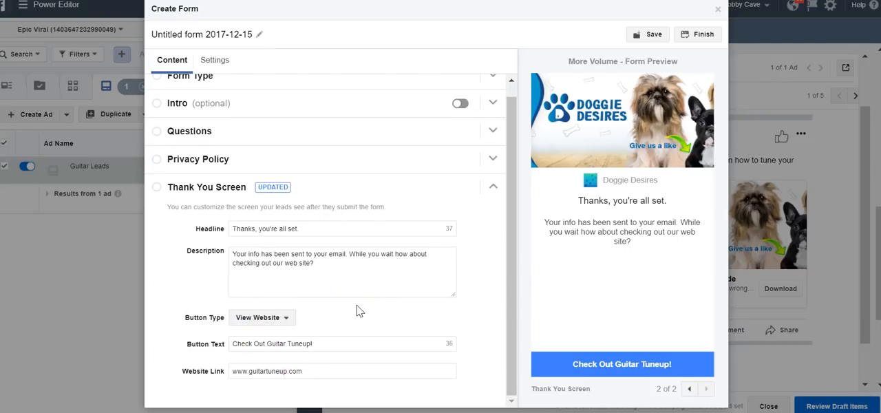
{"action": "left_click", "coordinate": [633, 43]}
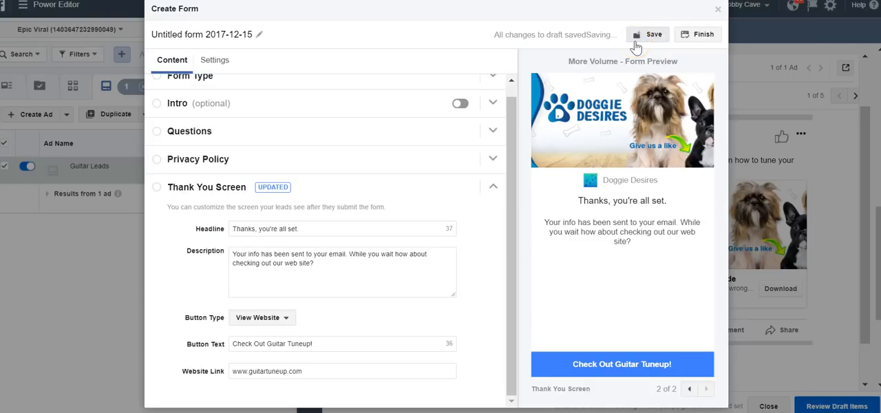
{"action": "left_click", "coordinate": [643, 38]}
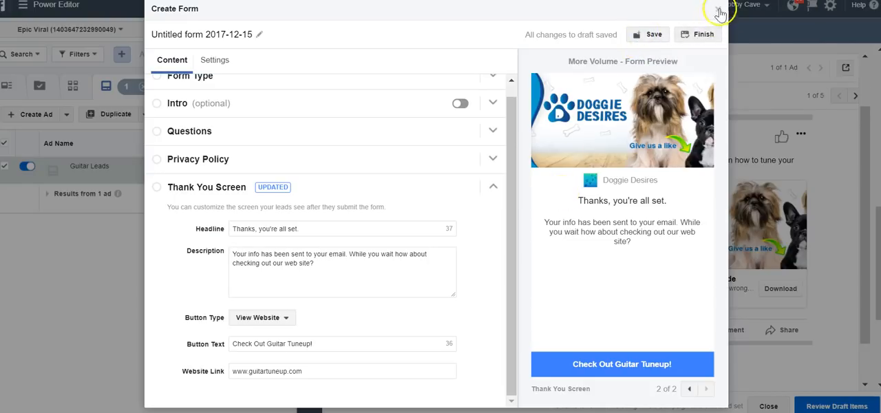
{"action": "left_click", "coordinate": [699, 35]}
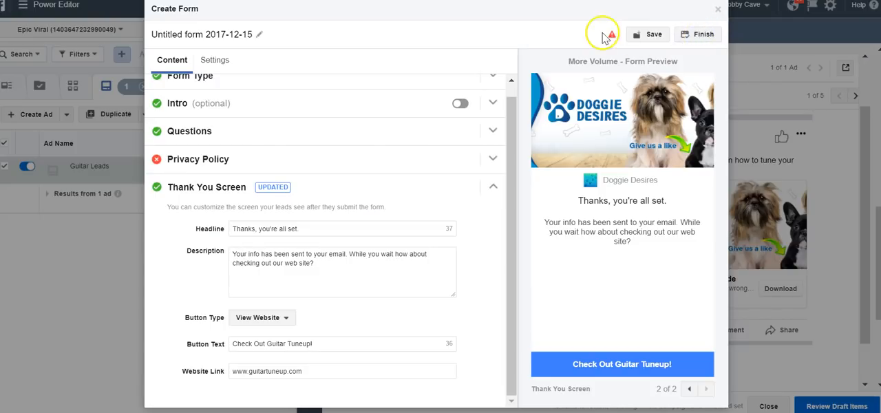
{"action": "mouse_move", "coordinate": [612, 36]}
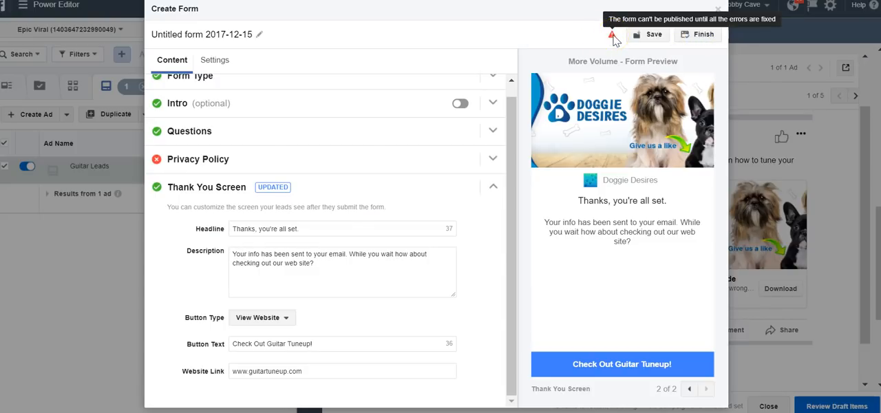
- Correct the privacy policy link URL to guitartunup.com/privacy-policy and finish the lead form
{"action": "left_click", "coordinate": [493, 160]}
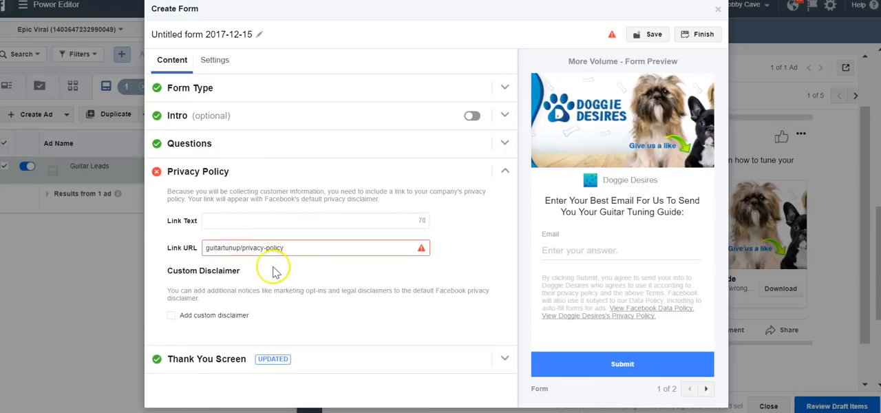
{"action": "mouse_move", "coordinate": [233, 248]}
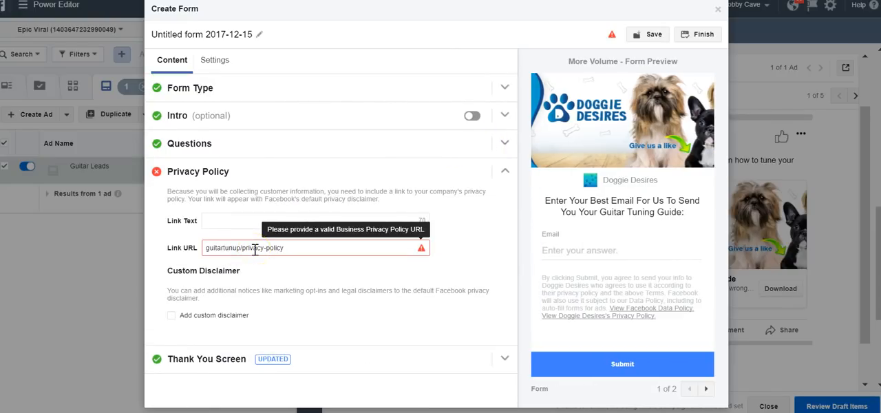
{"action": "left_click", "coordinate": [300, 253]}
{"action": "left_click", "coordinate": [236, 251]}
{"action": "type", "text": ".com"}
{"action": "left_click", "coordinate": [470, 278]}
{"action": "left_click", "coordinate": [616, 369]}
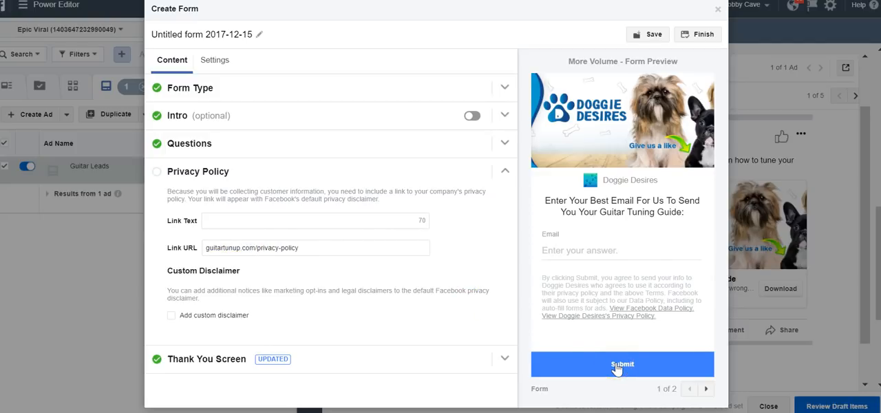
{"action": "left_click", "coordinate": [709, 32]}
{"action": "left_click", "coordinate": [558, 241]}
- Try the Facebook Pixel conversion tracking option for the Guitar Leads ad and return it to off
{"action": "scroll", "coordinate": [559, 246], "scroll_direction": "down", "scroll_amount": 2}
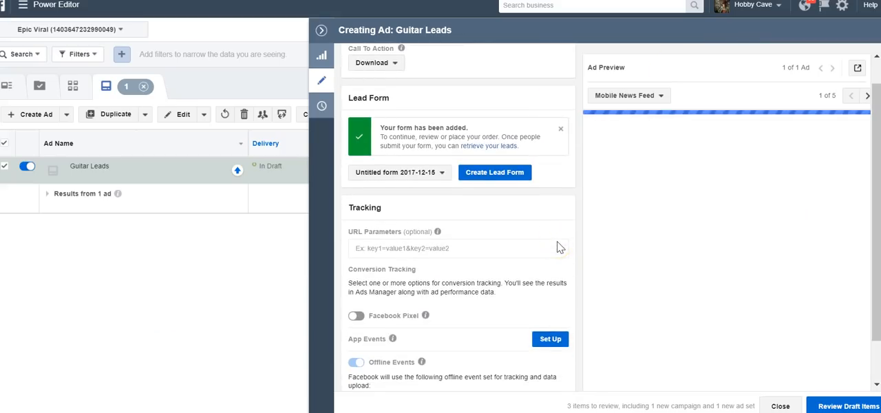
{"action": "scroll", "coordinate": [495, 254], "scroll_direction": "down", "scroll_amount": 1}
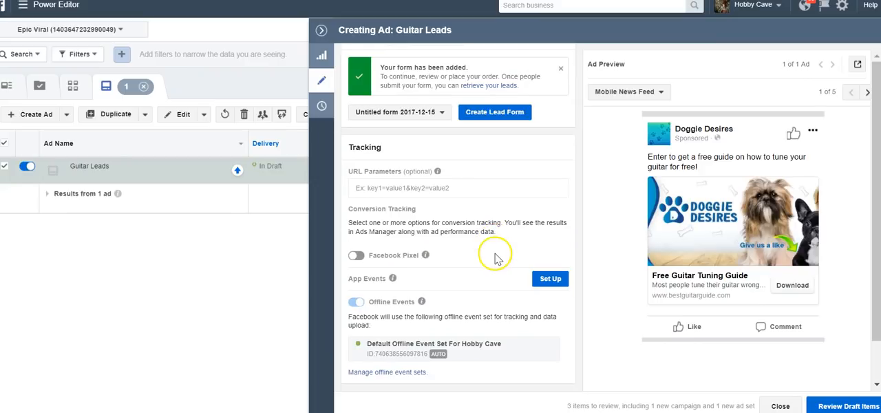
{"action": "left_click", "coordinate": [356, 257]}
{"action": "left_click", "coordinate": [356, 256]}
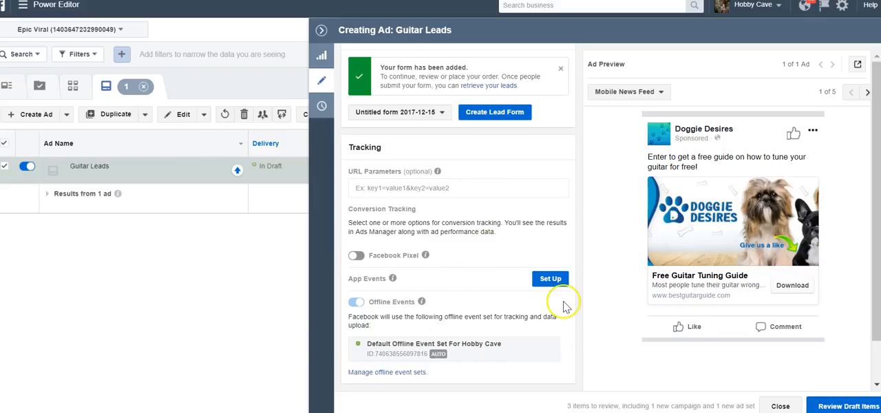
{"action": "left_click", "coordinate": [850, 407]}
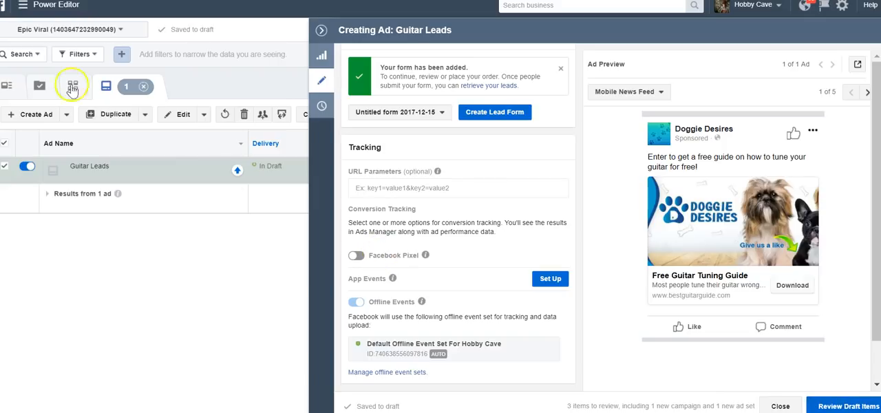
- Switch to Ads Manager and display the account's ad sets
{"action": "left_click", "coordinate": [69, 8]}
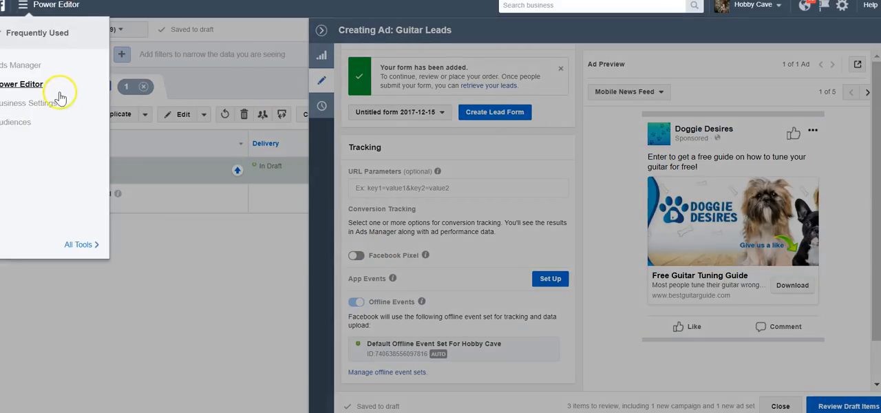
{"action": "left_click", "coordinate": [55, 66]}
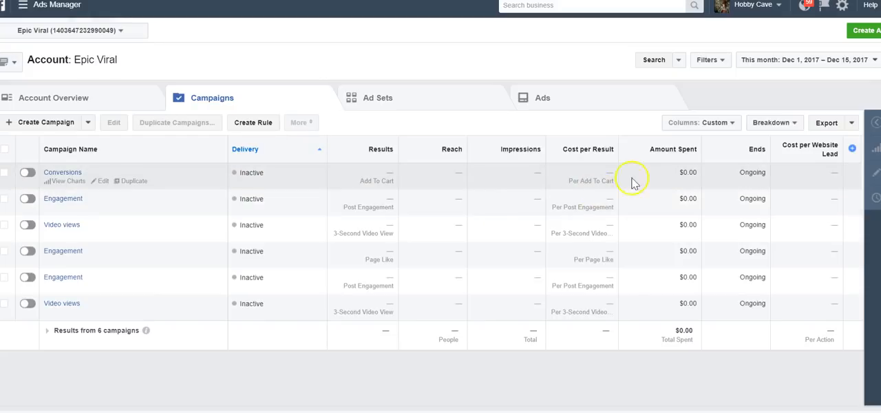
{"action": "left_click", "coordinate": [406, 116]}
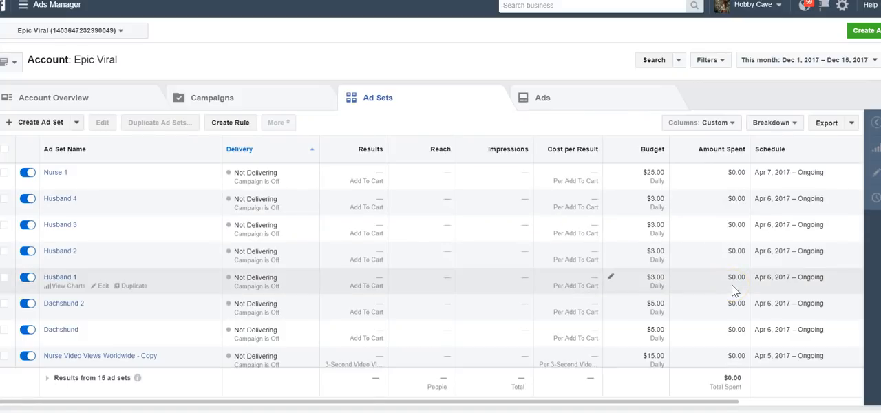
- Try the MAIN (Default) column preset for the ad sets and examine the Cost per Website Lead column
{"action": "left_click", "coordinate": [713, 123]}
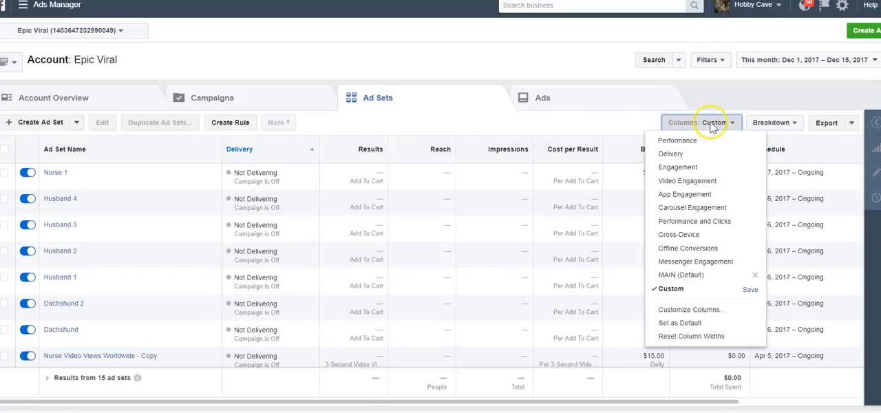
{"action": "left_click", "coordinate": [697, 274]}
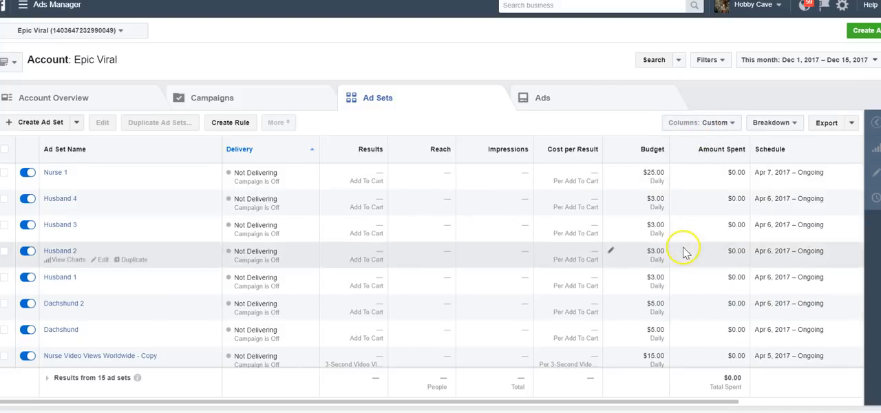
{"action": "scroll", "coordinate": [684, 250], "scroll_direction": "right", "scroll_amount": 5}
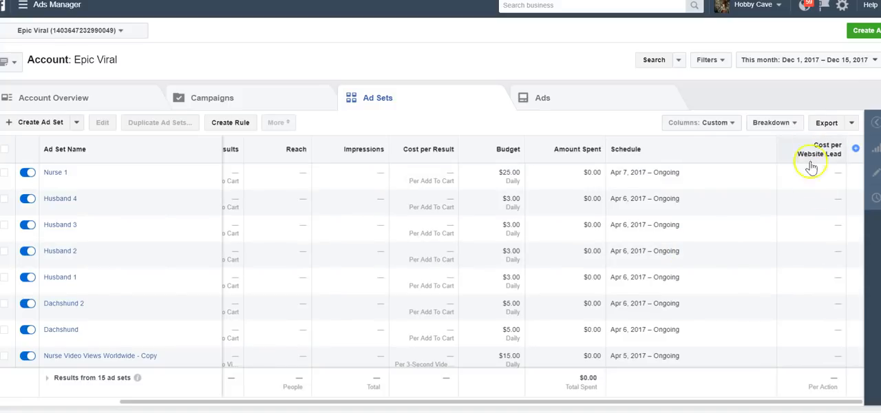